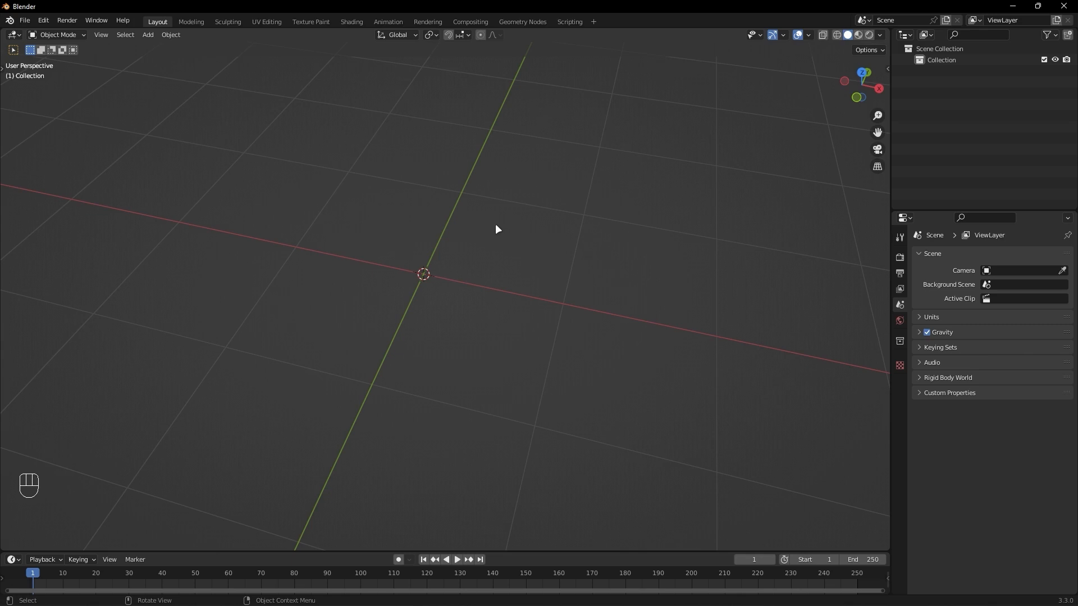
Add a plane mesh at the origin and open it in Edit Mode from the top view
{"action": "left_click", "coordinate": [147, 34]}
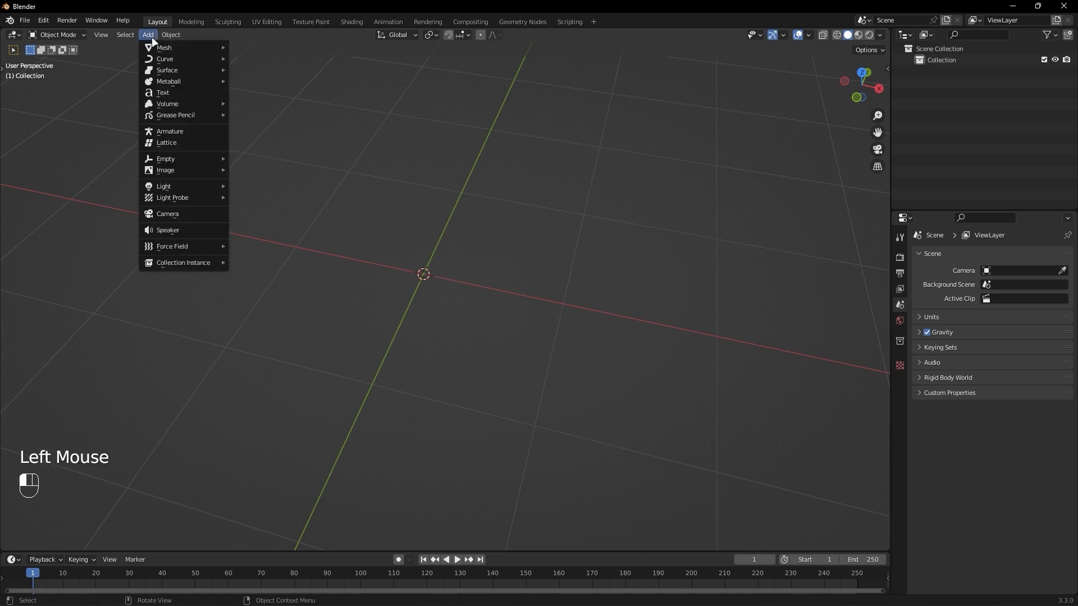
{"action": "mouse_move", "coordinate": [169, 48]}
{"action": "left_click", "coordinate": [256, 47]}
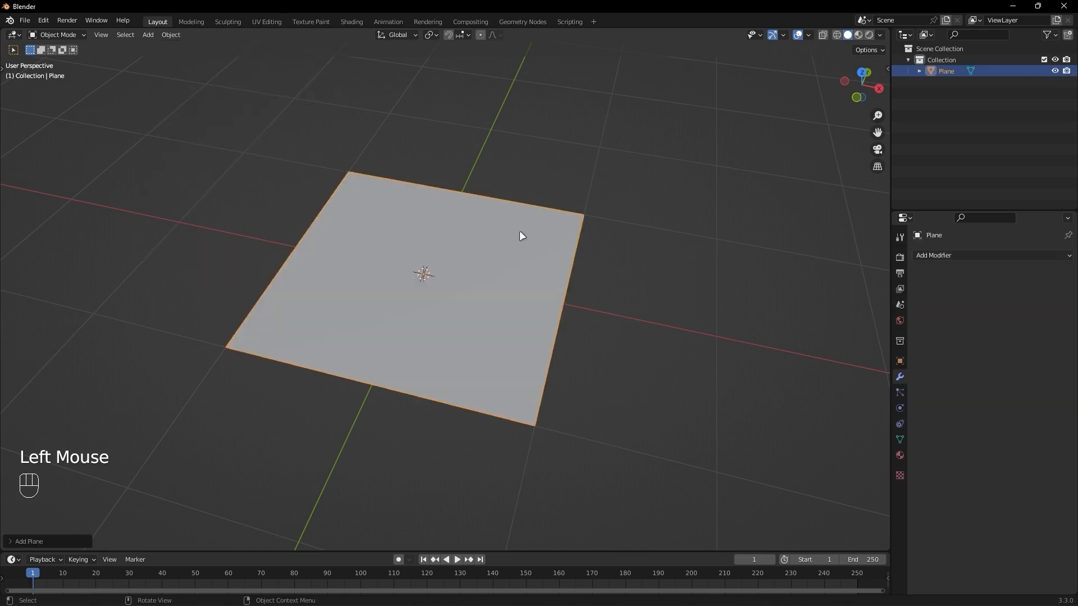
{"action": "key", "text": "KP_7"}
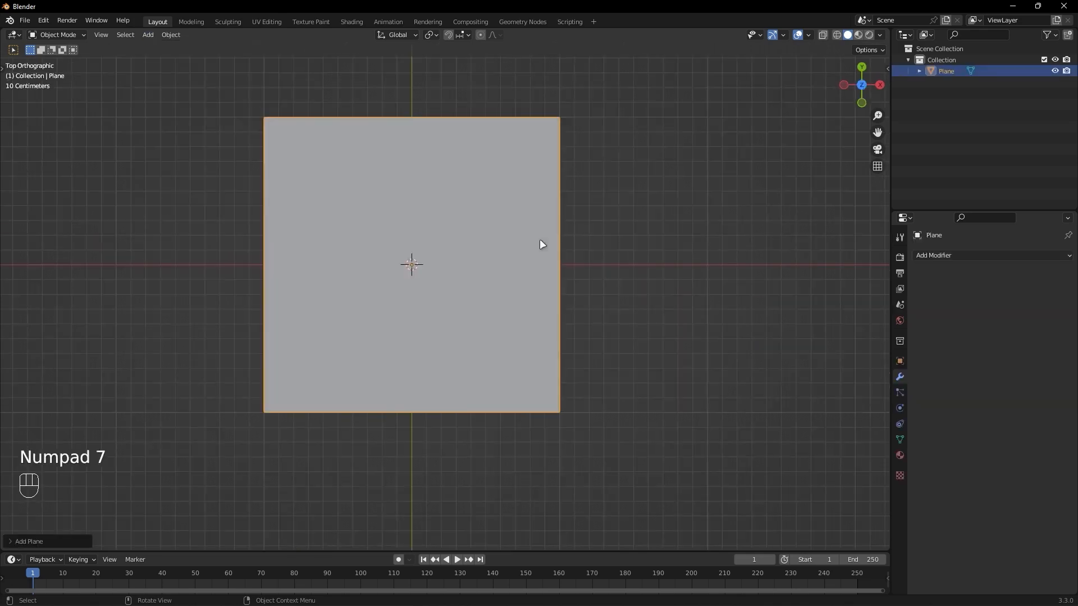
{"action": "key", "text": "Tab"}
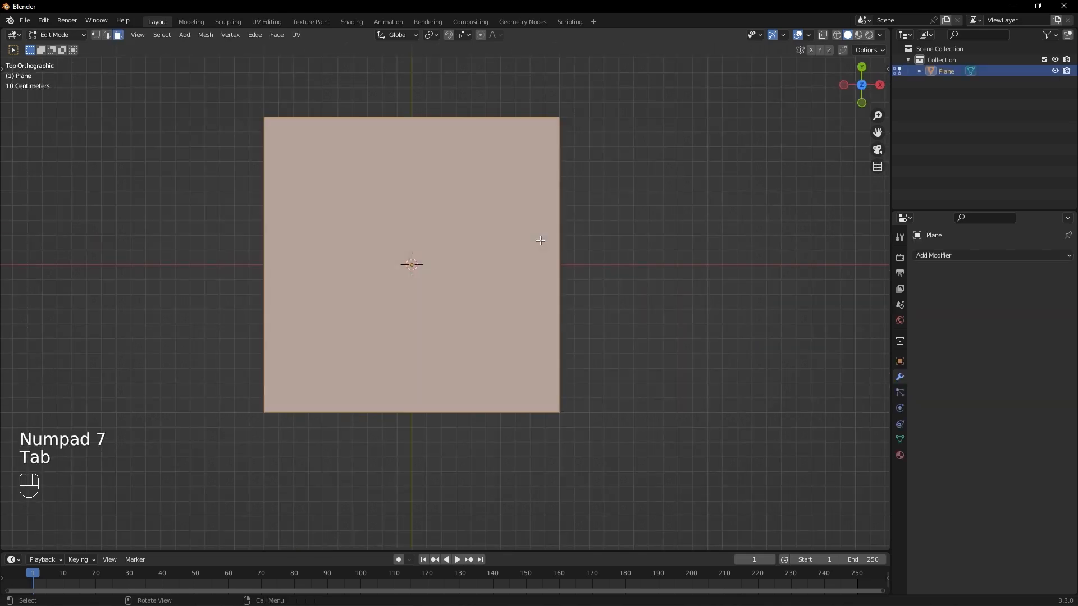
Subdivide the plane's single face once into four faces, using face selection
{"action": "key", "text": "3"}
{"action": "left_click", "coordinate": [578, 209]}
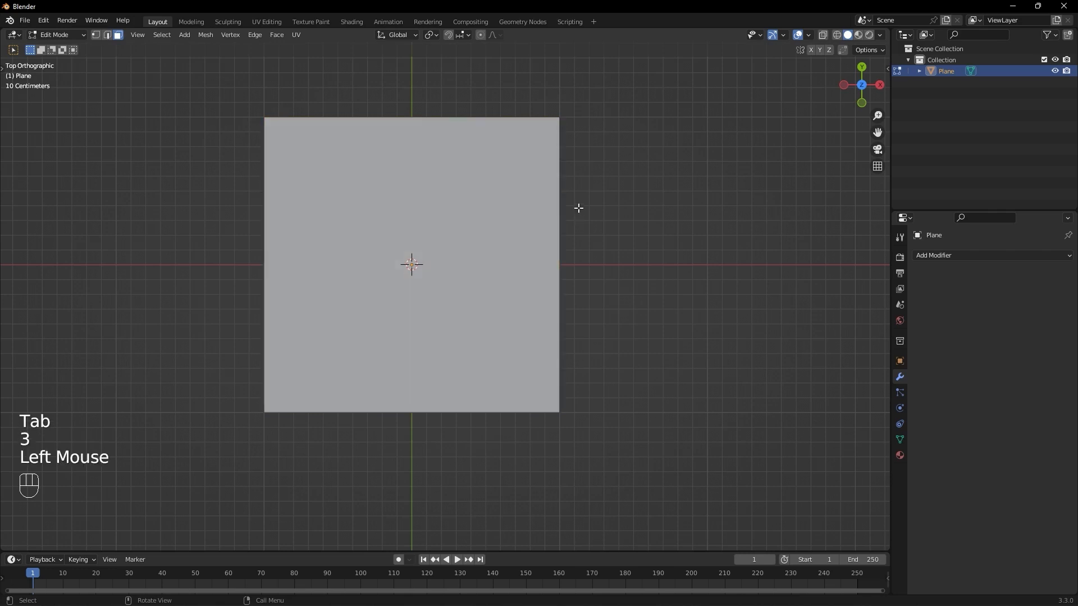
{"action": "left_click", "coordinate": [448, 208]}
{"action": "key", "text": "ctrl+z"}
{"action": "key", "text": "ctrl+z"}
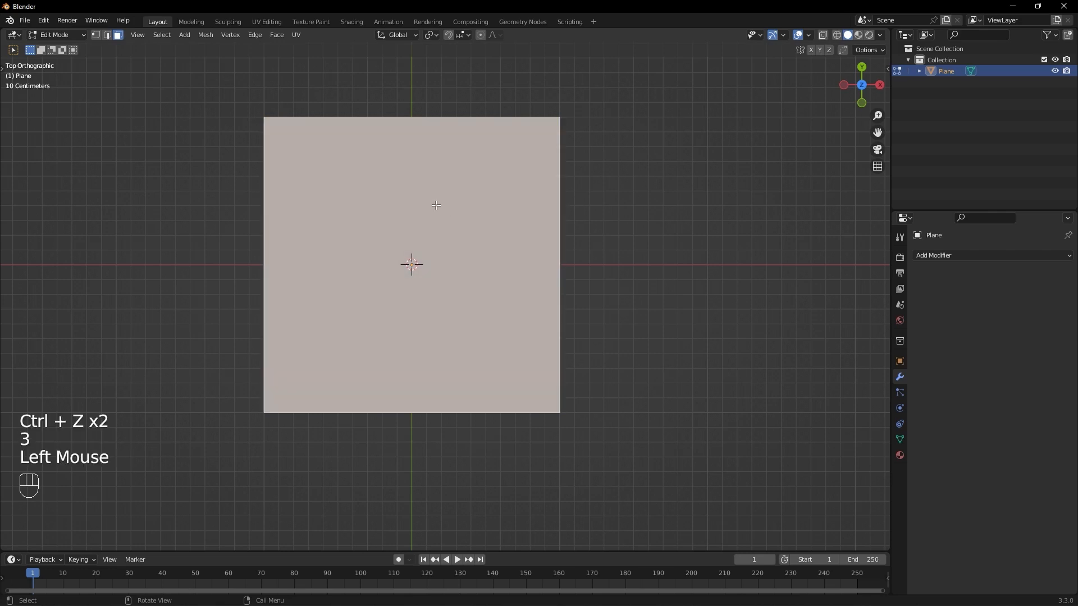
{"action": "right_click", "coordinate": [436, 205]}
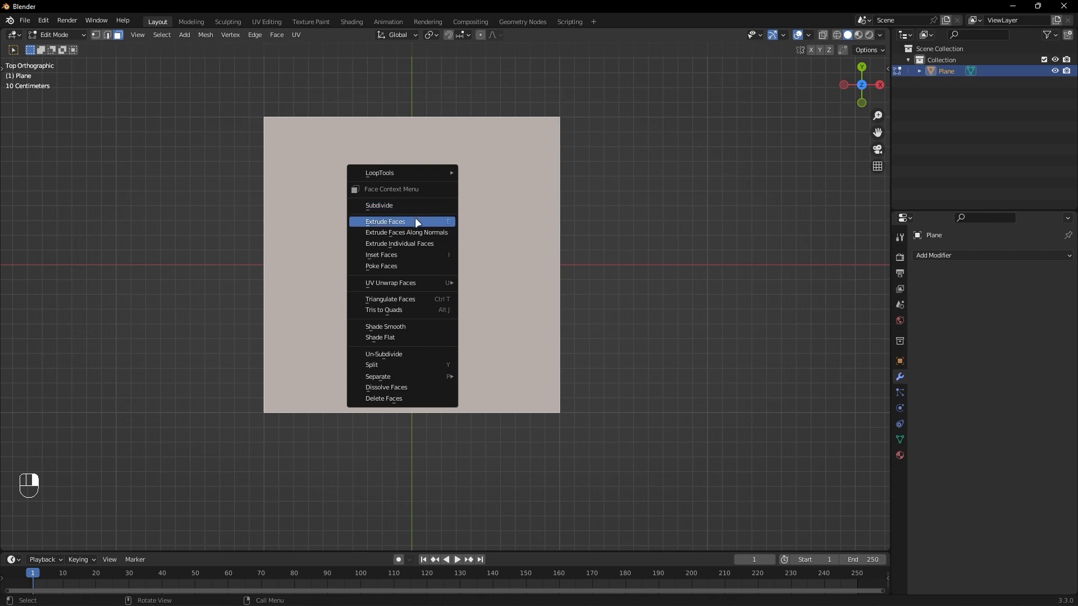
{"action": "left_click", "coordinate": [389, 206]}
{"action": "scroll", "coordinate": [449, 206], "scroll_direction": "up", "scroll_amount": 1}
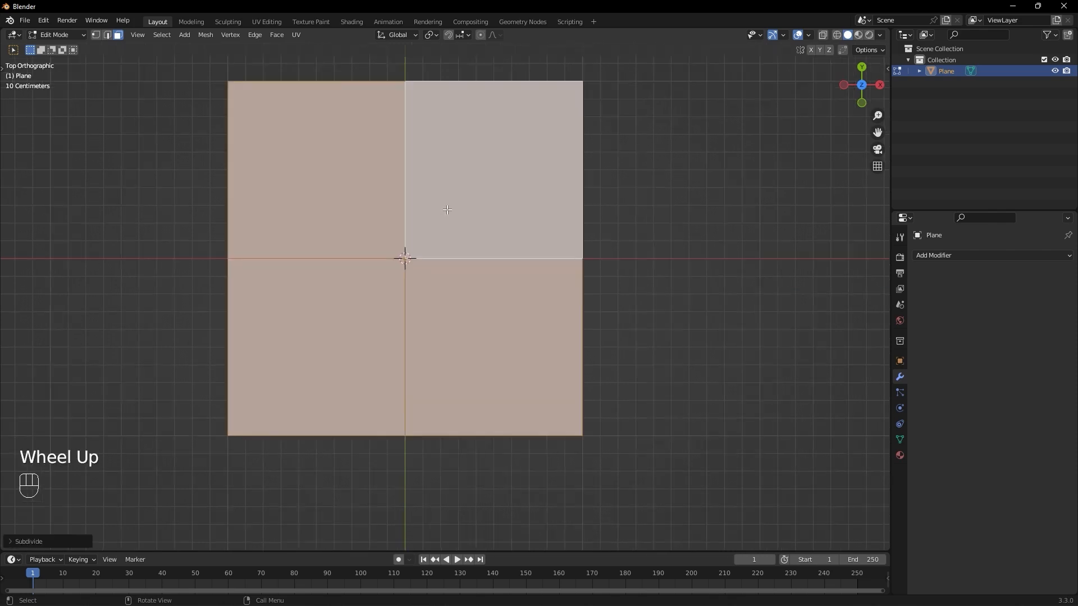
{"action": "scroll", "coordinate": [449, 205], "scroll_direction": "down", "scroll_amount": 1}
{"action": "middle_click_drag", "start_coordinate": [449, 205], "coordinate": [405, 194]}
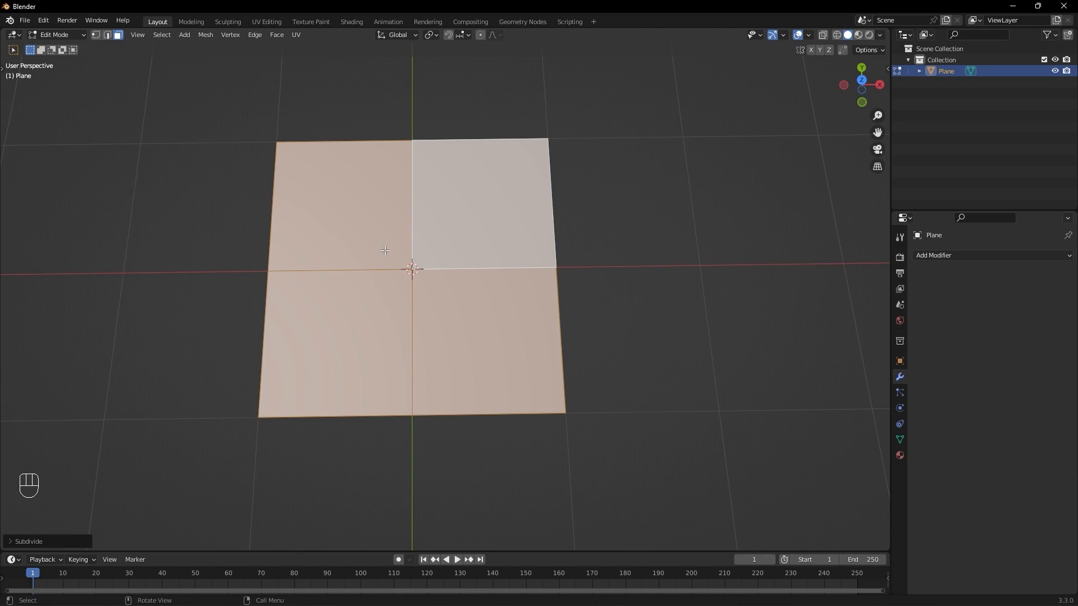
Return to Object Mode and delete the subdivided plane
{"action": "key", "text": "Tab"}
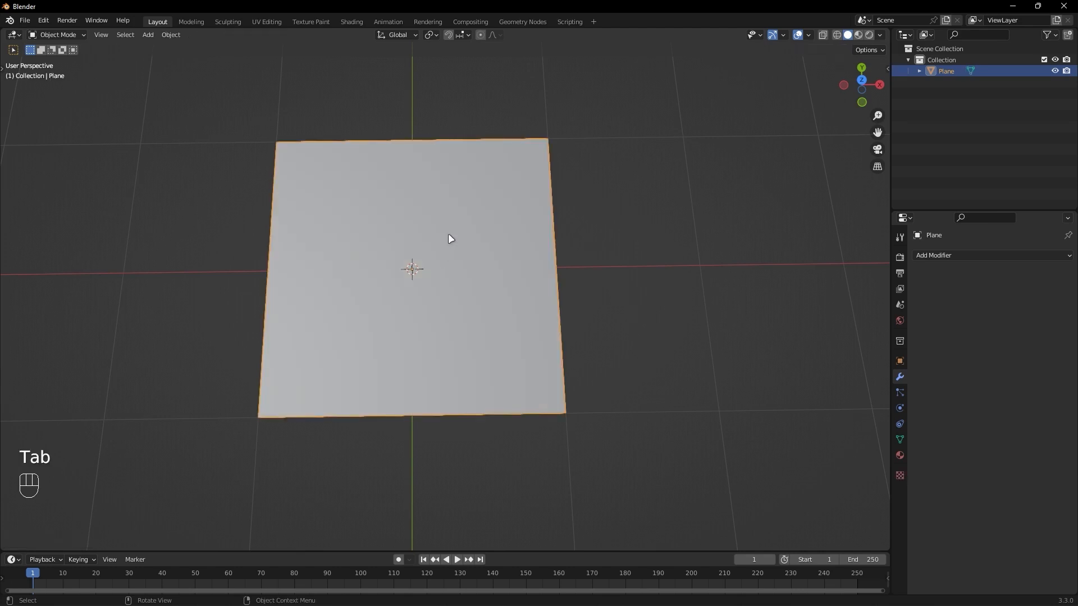
{"action": "key", "text": "x"}
{"action": "left_click", "coordinate": [449, 237]}
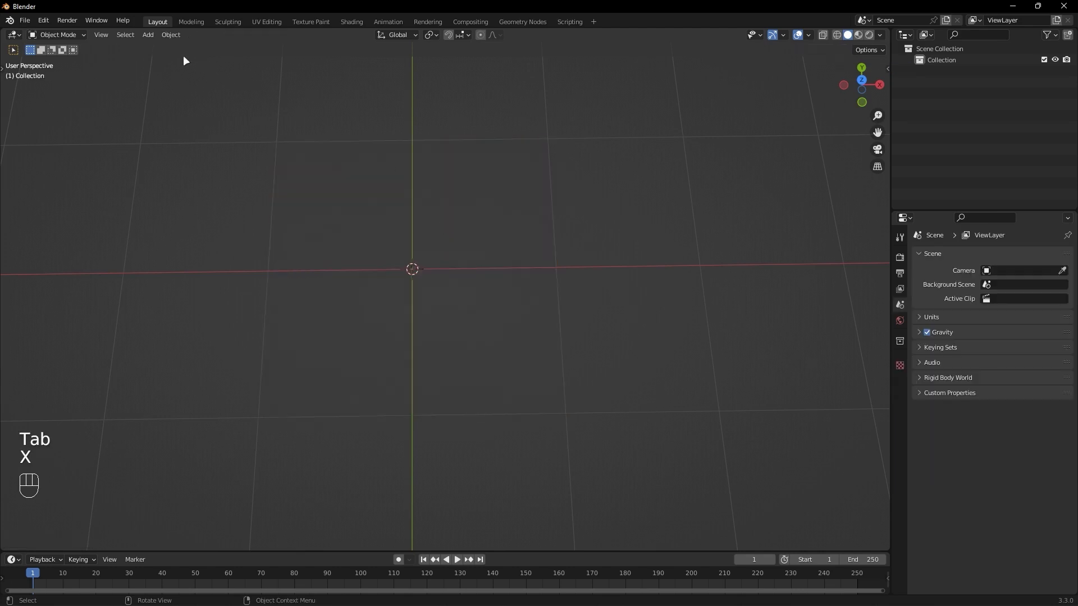
Add a cube mesh at the origin of the empty scene
{"action": "left_click", "coordinate": [148, 35]}
{"action": "mouse_move", "coordinate": [168, 48]}
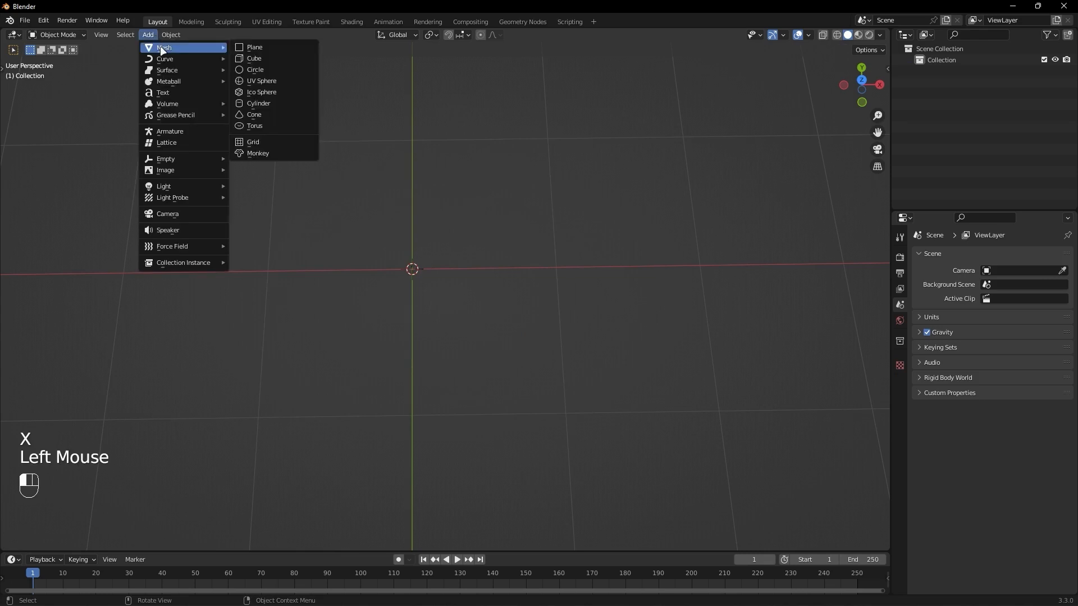
{"action": "left_click", "coordinate": [260, 59]}
{"action": "middle_click_drag", "start_coordinate": [524, 293], "coordinate": [534, 228], "text": "alt"}
{"action": "scroll", "coordinate": [474, 216], "scroll_direction": "down", "scroll_amount": 2}
In Edit Mode, select the cube's top face and one adjacent side face and subdivide both once
{"action": "key", "text": "Tab"}
{"action": "key", "text": "3"}
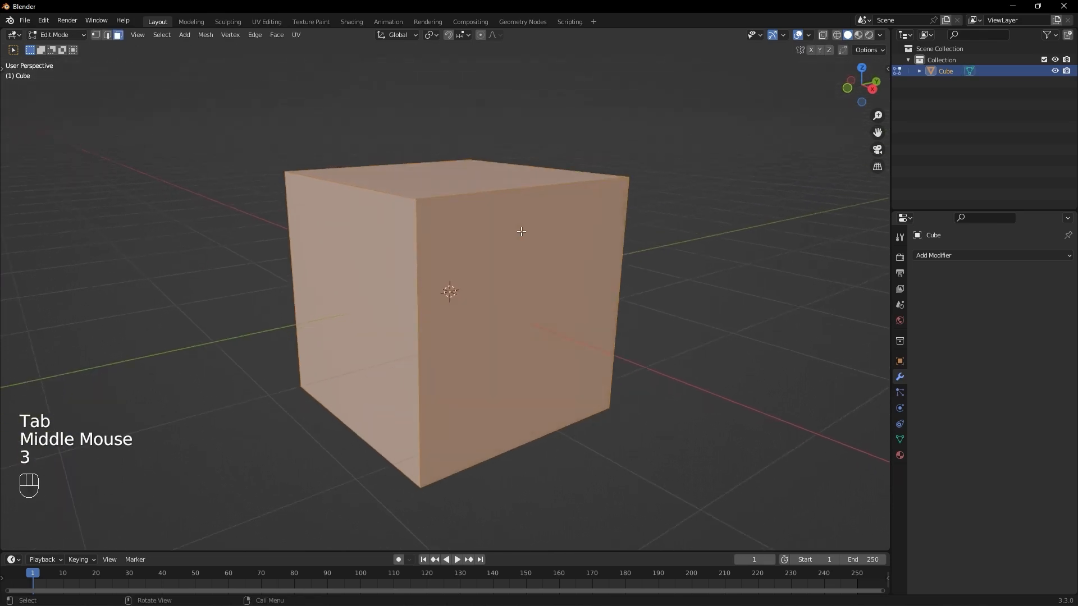
{"action": "left_click", "coordinate": [521, 232]}
{"action": "middle_click_drag", "start_coordinate": [499, 185], "coordinate": [489, 186], "text": "alt"}
{"action": "left_click", "coordinate": [483, 180], "text": "shift"}
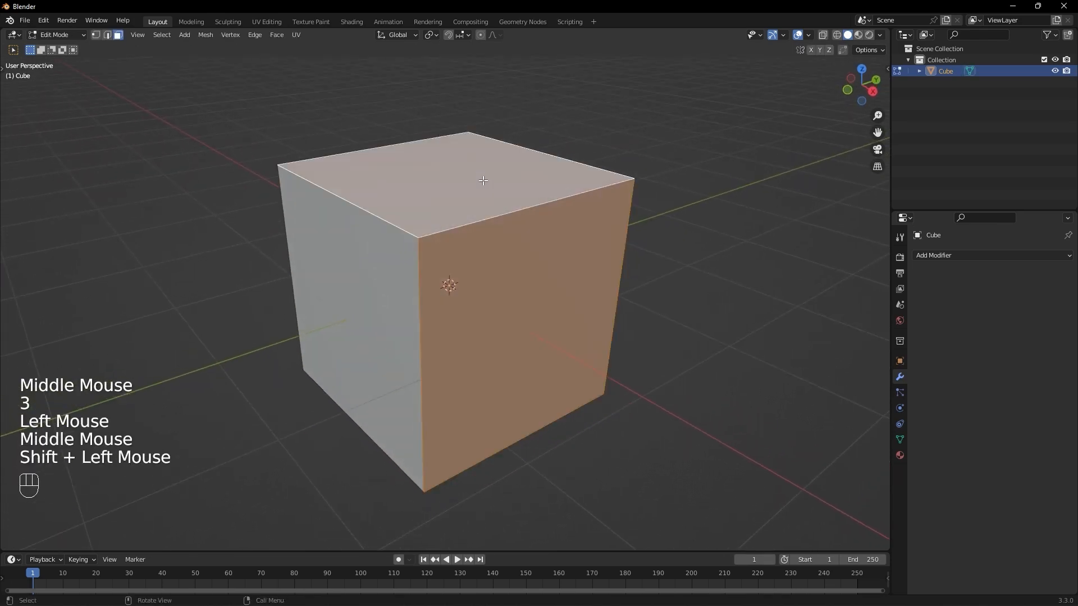
{"action": "right_click", "coordinate": [483, 180]}
{"action": "left_click", "coordinate": [482, 179]}
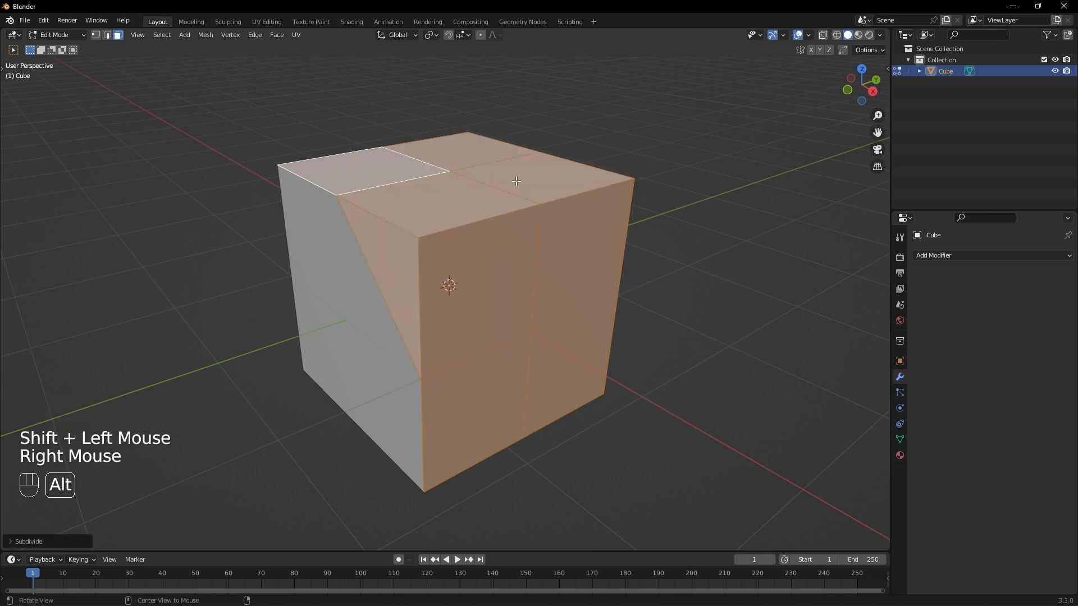
{"action": "middle_click_drag", "start_coordinate": [517, 181], "coordinate": [510, 167]}
{"action": "scroll", "coordinate": [532, 194], "scroll_direction": "up", "scroll_amount": 2}
{"action": "middle_click_drag", "start_coordinate": [549, 246], "coordinate": [529, 243]}
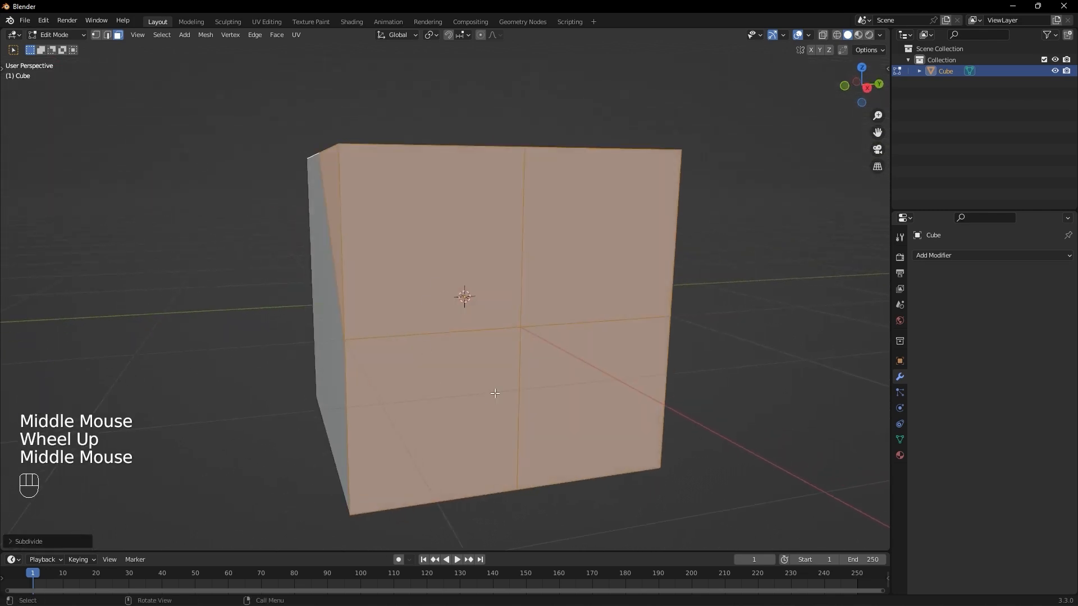
Undo the subdivision of the cube's two selected faces
{"action": "middle_click_drag", "start_coordinate": [494, 392], "coordinate": [519, 148], "text": "alt"}
{"action": "scroll", "coordinate": [519, 148], "scroll_direction": "up", "scroll_amount": 1}
{"action": "key", "text": "ctrl+z"}
{"action": "key", "text": "ctrl+z"}
Select all faces of the cube and subdivide them once
{"action": "key", "text": "a"}
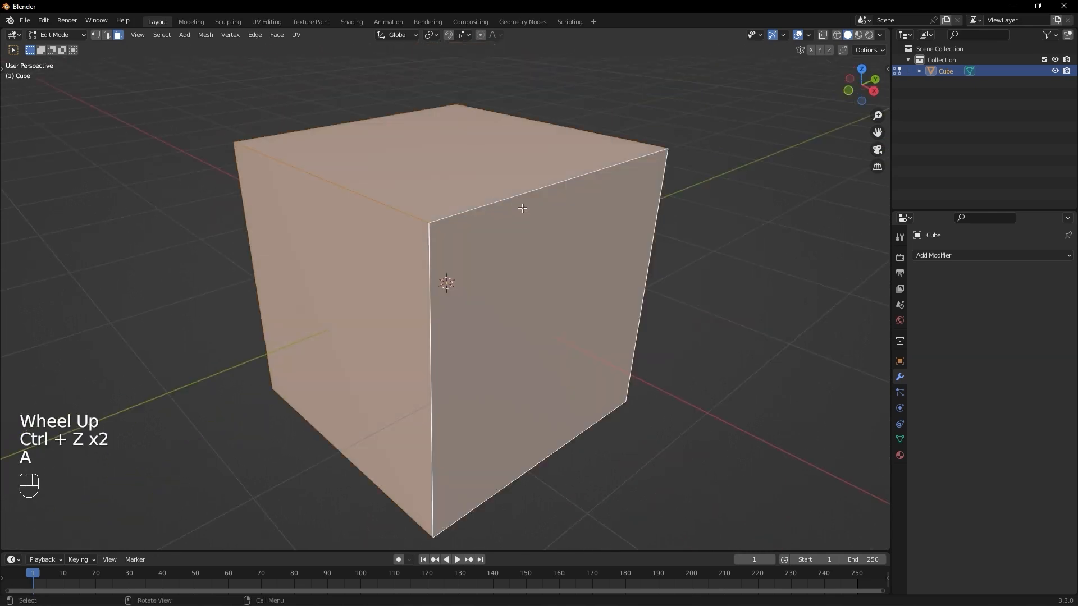
{"action": "right_click", "coordinate": [456, 167]}
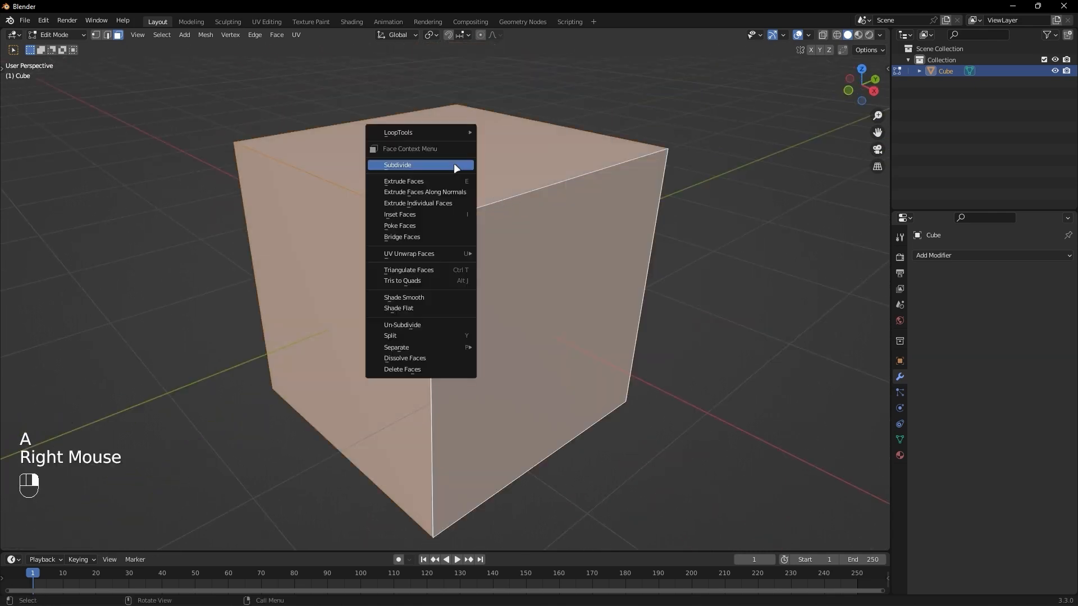
{"action": "left_click", "coordinate": [454, 165]}
{"action": "middle_click_drag", "start_coordinate": [511, 176], "coordinate": [562, 183], "text": "alt"}
{"action": "middle_click_drag", "start_coordinate": [529, 225], "coordinate": [453, 234], "text": "alt"}
{"action": "scroll", "coordinate": [476, 220], "scroll_direction": "up", "scroll_amount": 2}
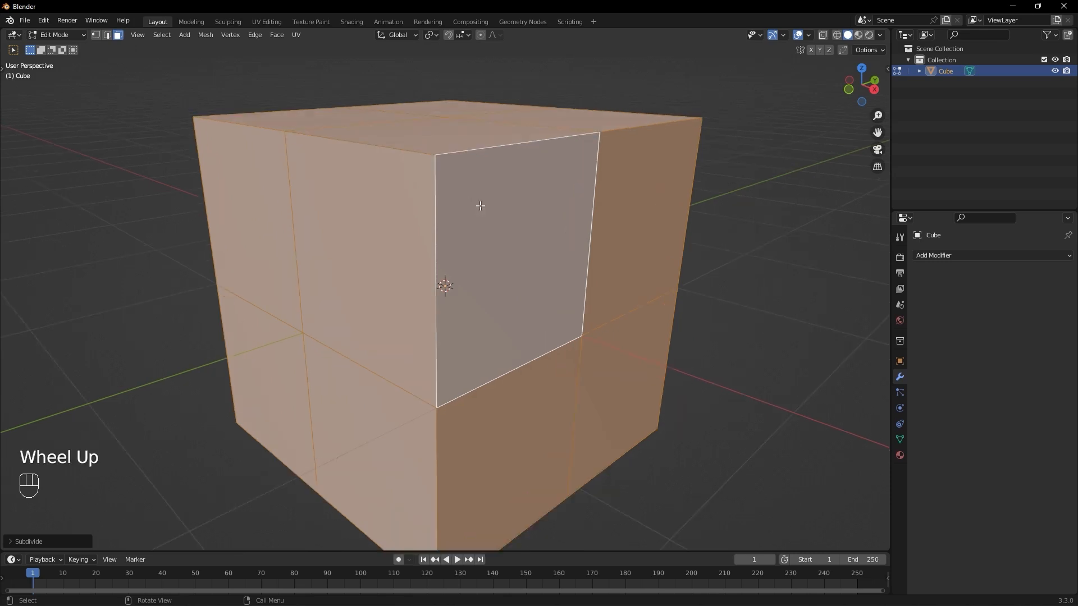
Undo the whole-cube subdivision and return to Object Mode with the cube selected
{"action": "key", "text": "ctrl"}
{"action": "key", "text": "ctrl+z"}
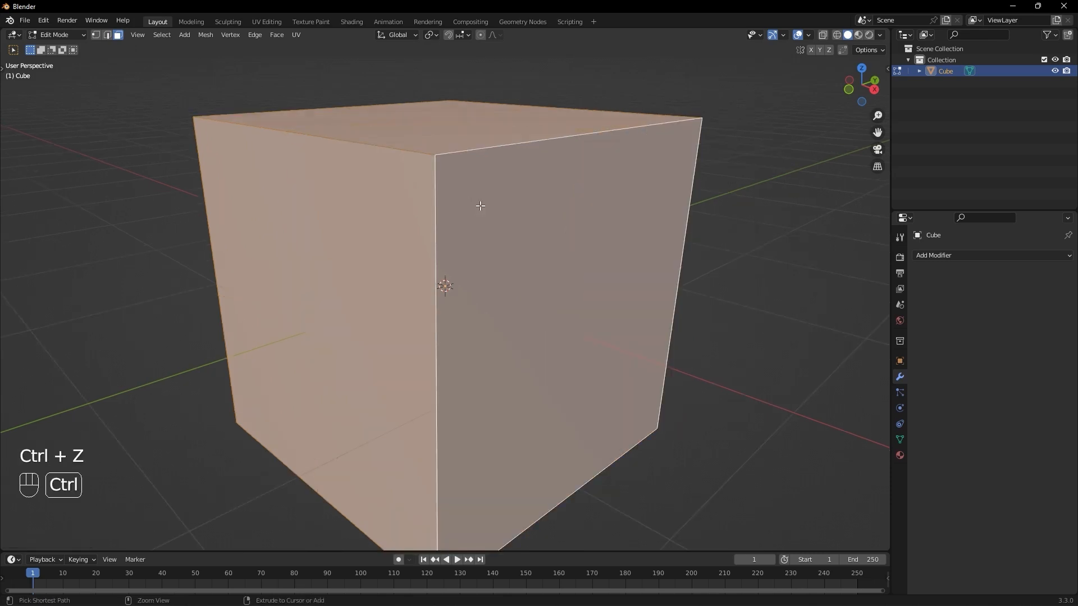
{"action": "key", "text": "Tab"}
{"action": "left_click", "coordinate": [727, 273]}
{"action": "left_click", "coordinate": [475, 232]}
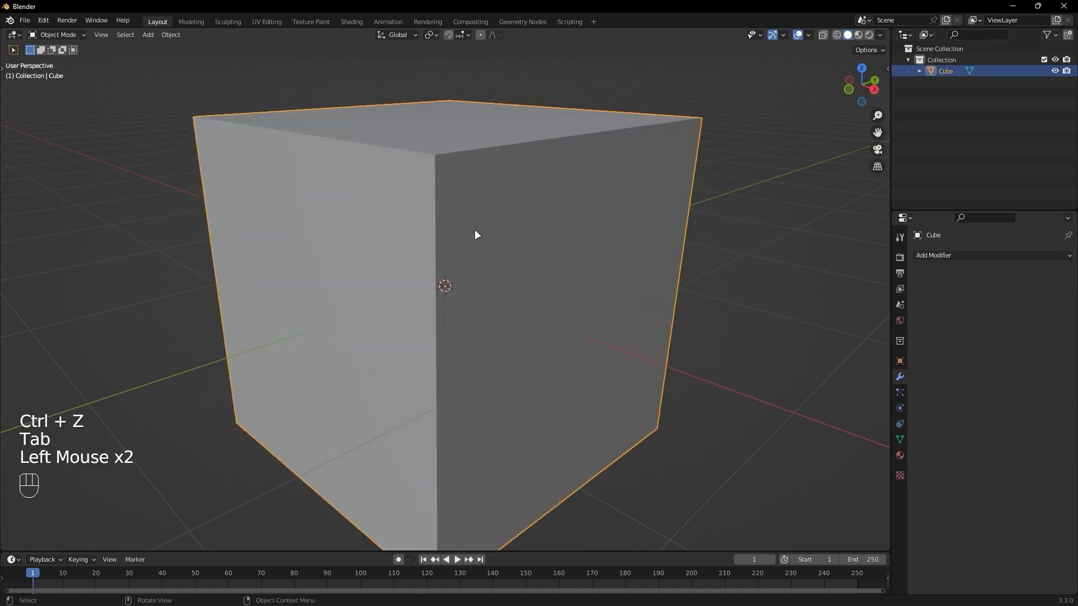
Add a Subdivision Surface modifier to the cube
{"action": "left_click", "coordinate": [901, 375]}
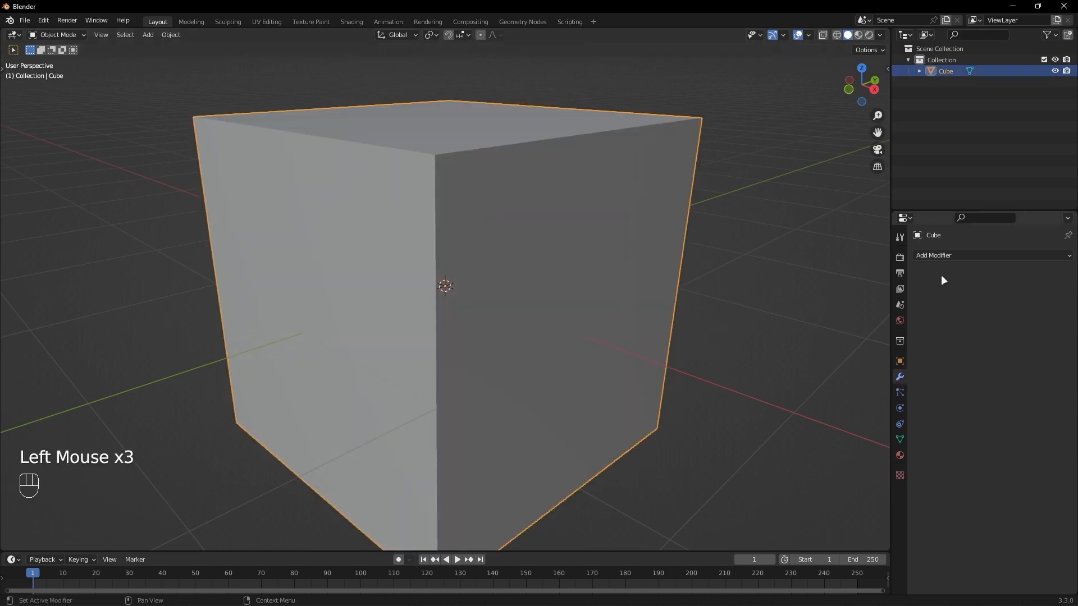
{"action": "left_click", "coordinate": [947, 255]}
{"action": "left_click", "coordinate": [863, 459]}
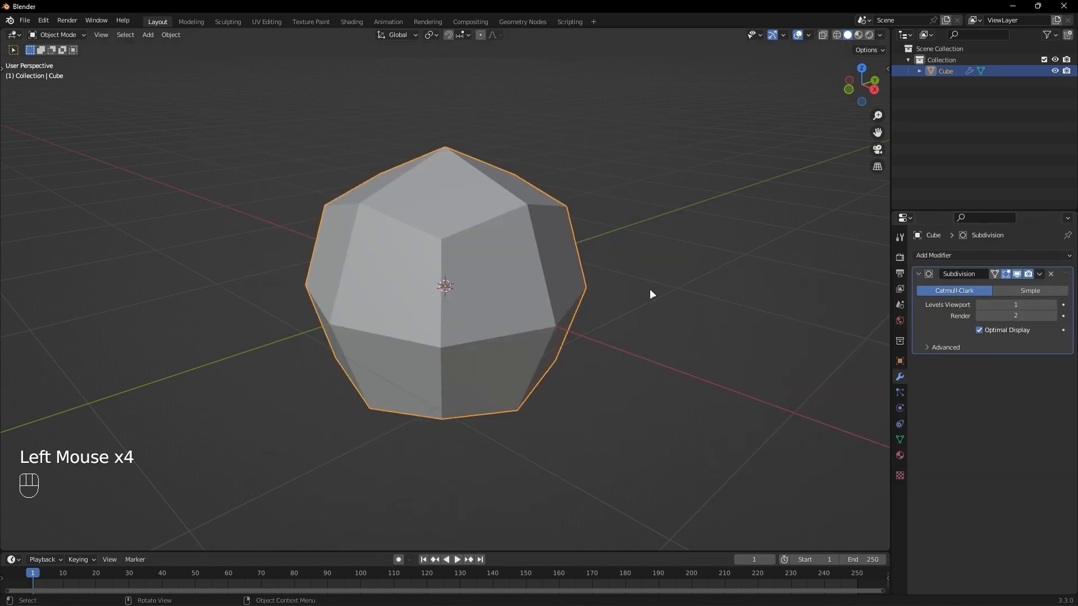
{"action": "middle_click_drag", "start_coordinate": [546, 218], "coordinate": [563, 216]}
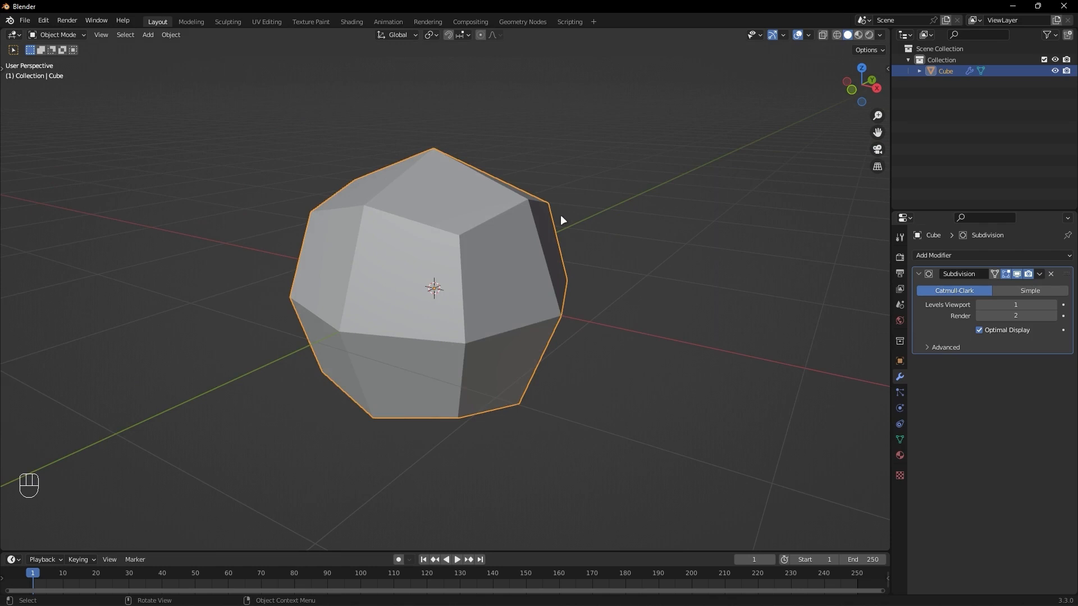
Try the Simple subdivision type on the cube's modifier and switch back to Catmull-Clark
{"action": "left_click", "coordinate": [1036, 286]}
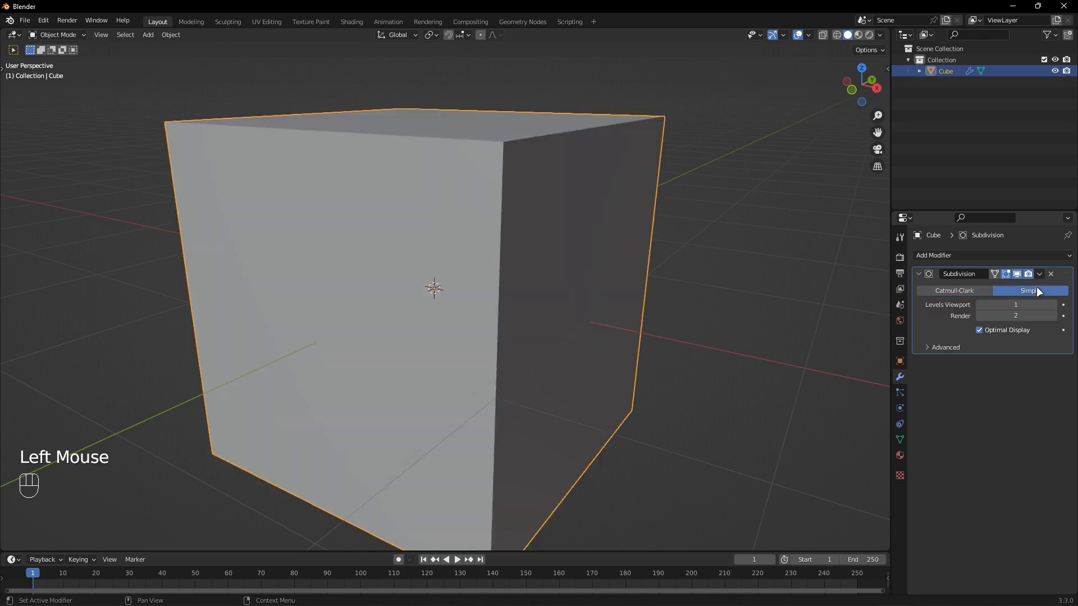
{"action": "middle_click_drag", "start_coordinate": [646, 204], "coordinate": [594, 186], "text": "alt"}
{"action": "scroll", "coordinate": [594, 188], "scroll_direction": "down", "scroll_amount": 2}
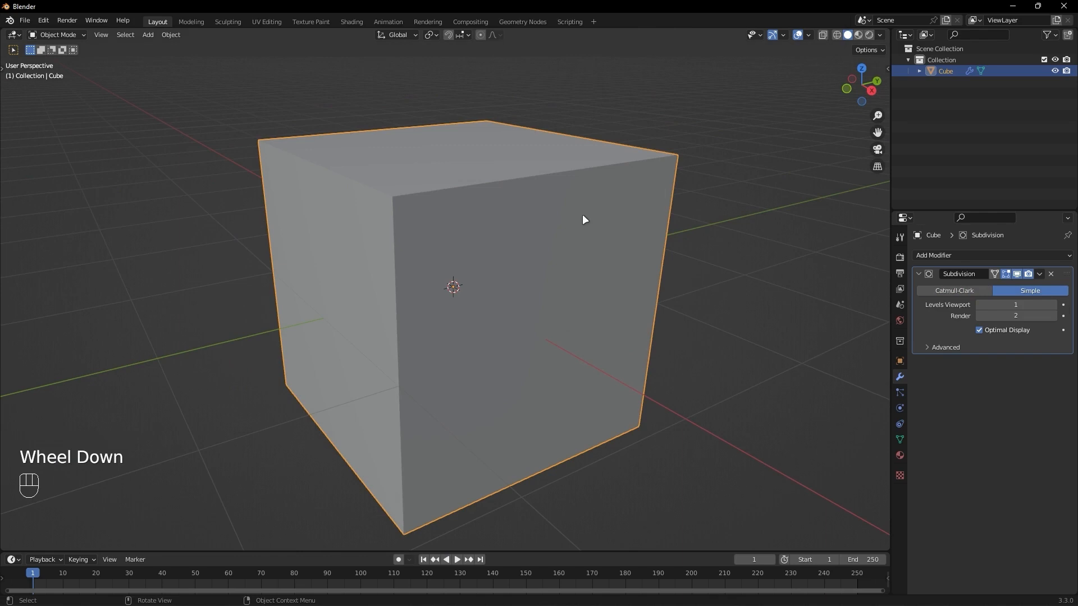
{"action": "left_click", "coordinate": [948, 290]}
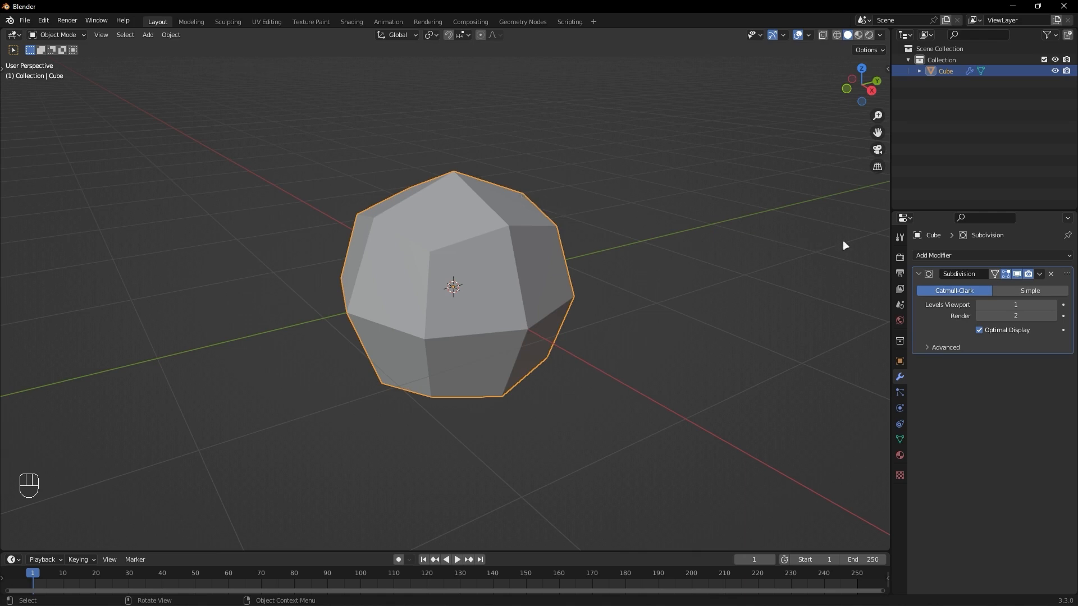
Raise the Subdivision modifier's viewport levels to 6
{"action": "left_click", "coordinate": [1053, 305]}
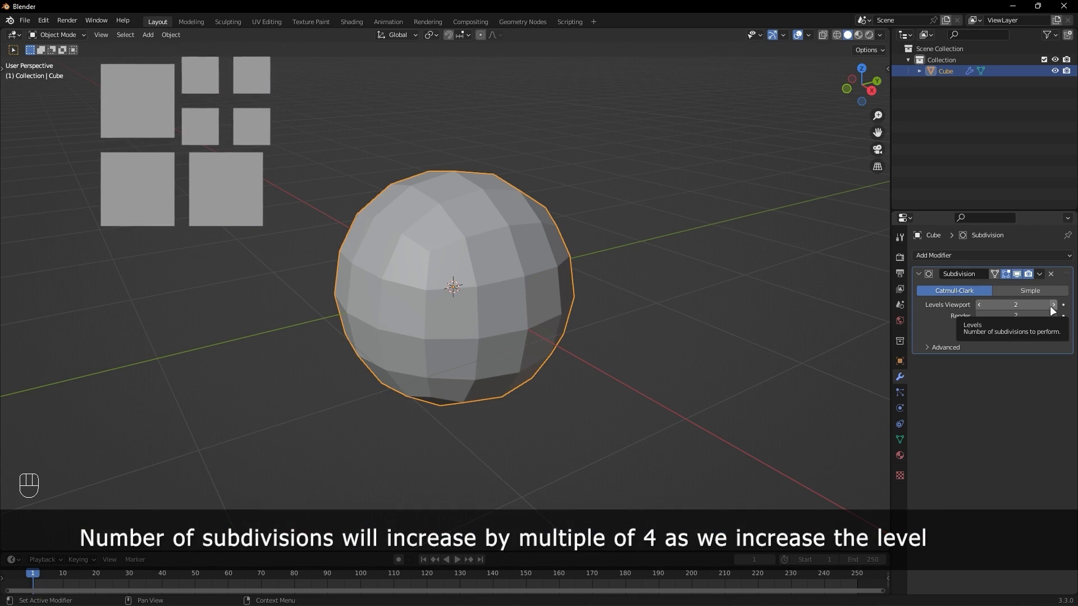
{"action": "left_click", "coordinate": [1053, 306]}
{"action": "left_click", "coordinate": [1053, 306]}
{"action": "left_click", "coordinate": [1052, 305]}
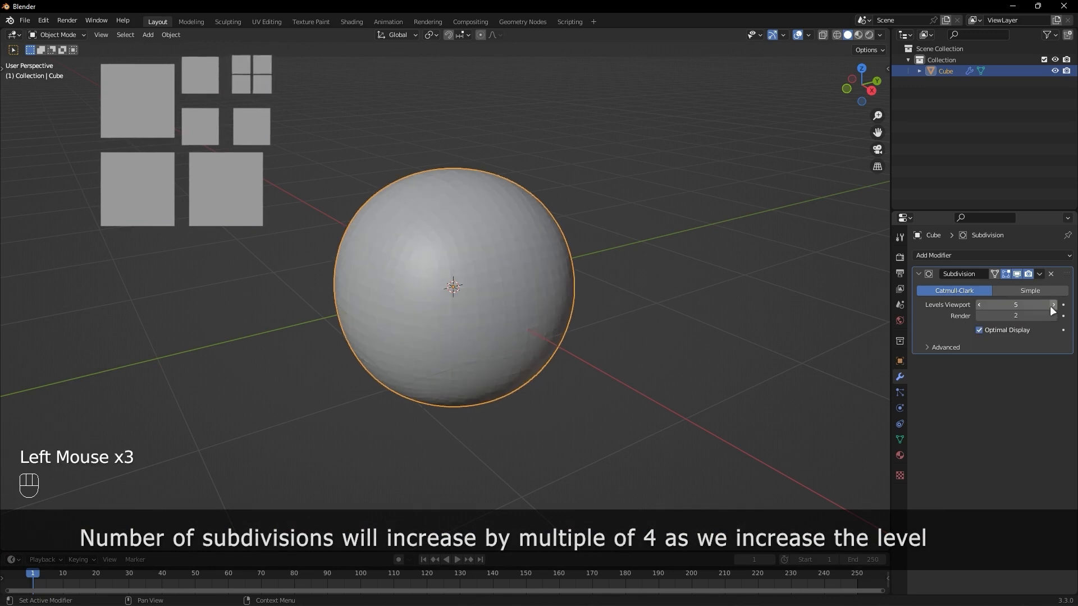
{"action": "left_click", "coordinate": [1052, 305]}
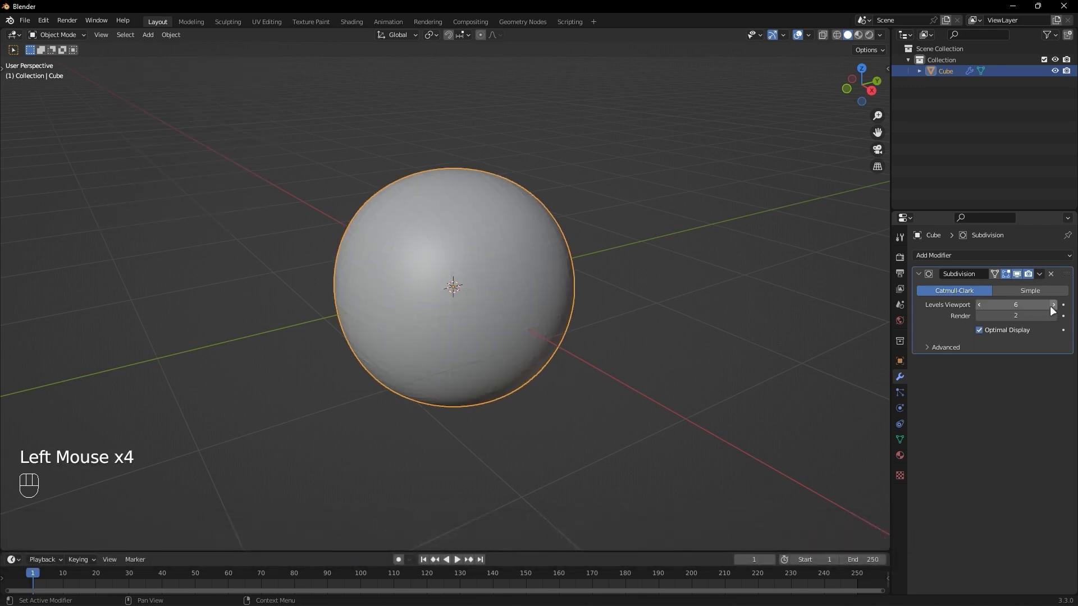
Lower the Subdivision modifier's viewport levels to 2
{"action": "left_click", "coordinate": [978, 305]}
{"action": "left_click", "coordinate": [979, 305]}
{"action": "left_click", "coordinate": [978, 305]}
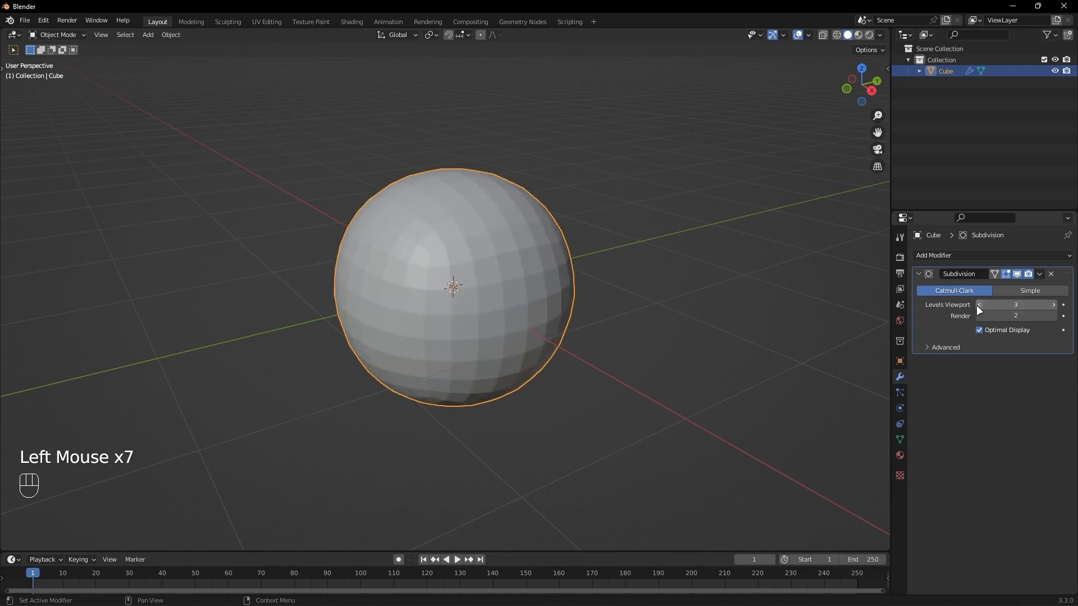
{"action": "left_click", "coordinate": [977, 305]}
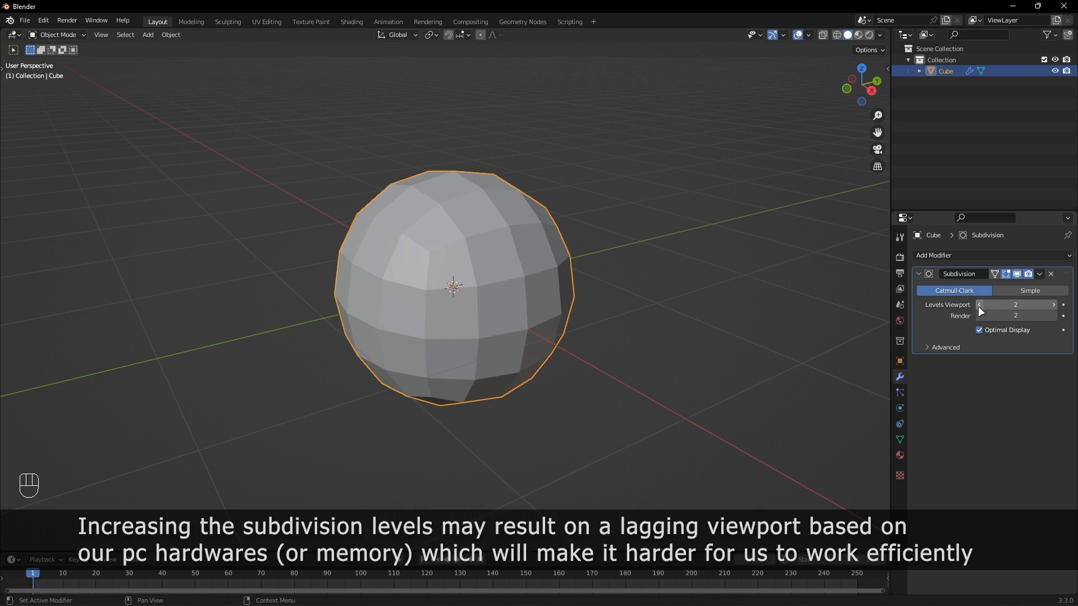
Preview the cube at higher viewport subdivision levels, starting with 3, and restore the level to 2
{"action": "middle_click_drag", "start_coordinate": [675, 199], "coordinate": [592, 190], "text": "alt"}
{"action": "scroll", "coordinate": [592, 190], "scroll_direction": "up", "scroll_amount": 1}
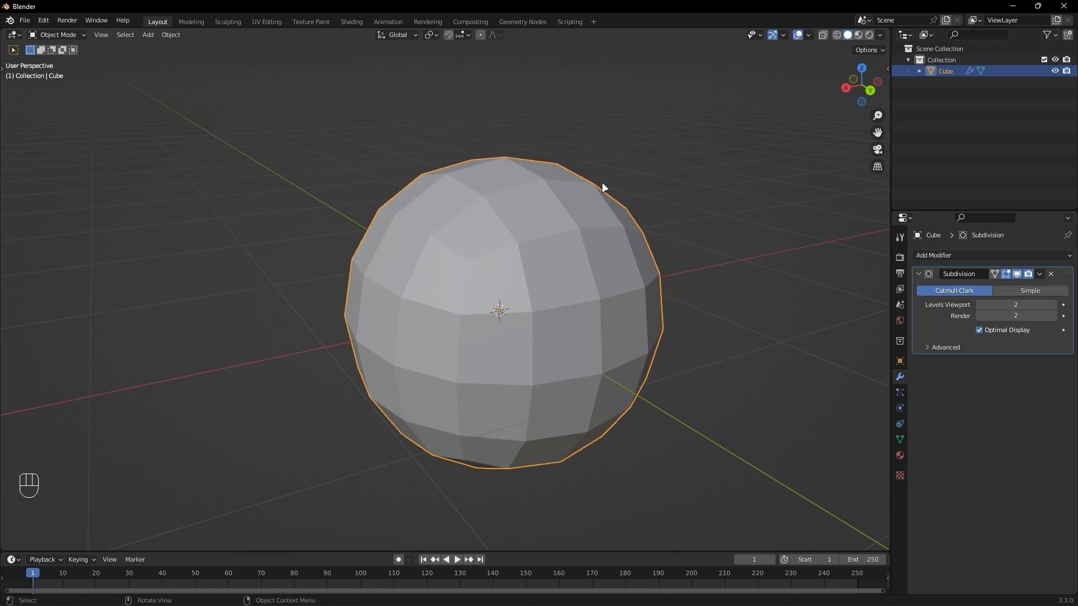
{"action": "left_click", "coordinate": [1058, 304]}
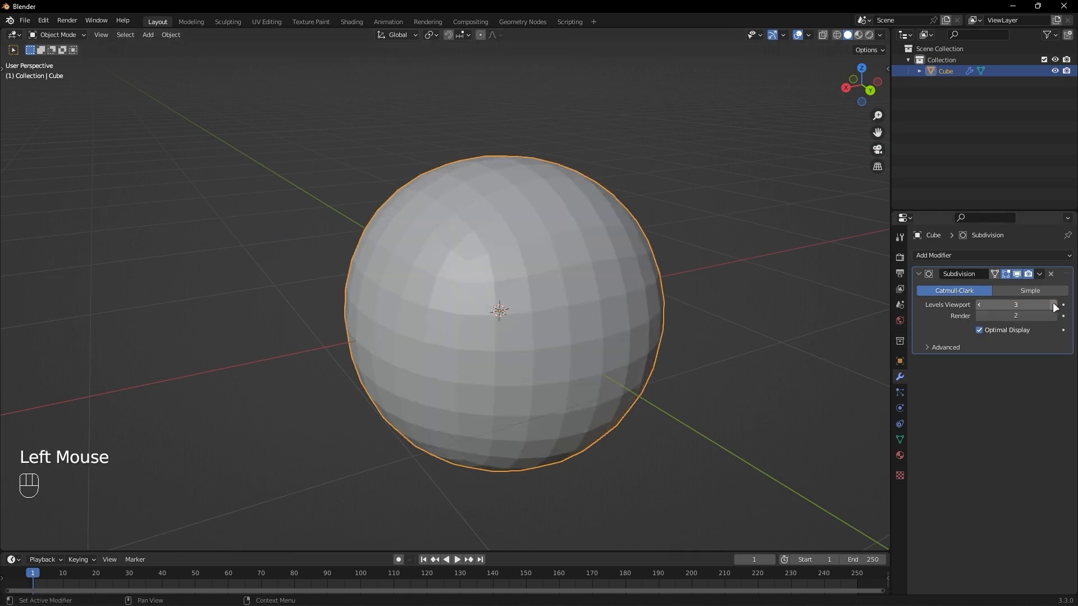
{"action": "left_click", "coordinate": [1058, 305]}
{"action": "left_click", "coordinate": [979, 305]}
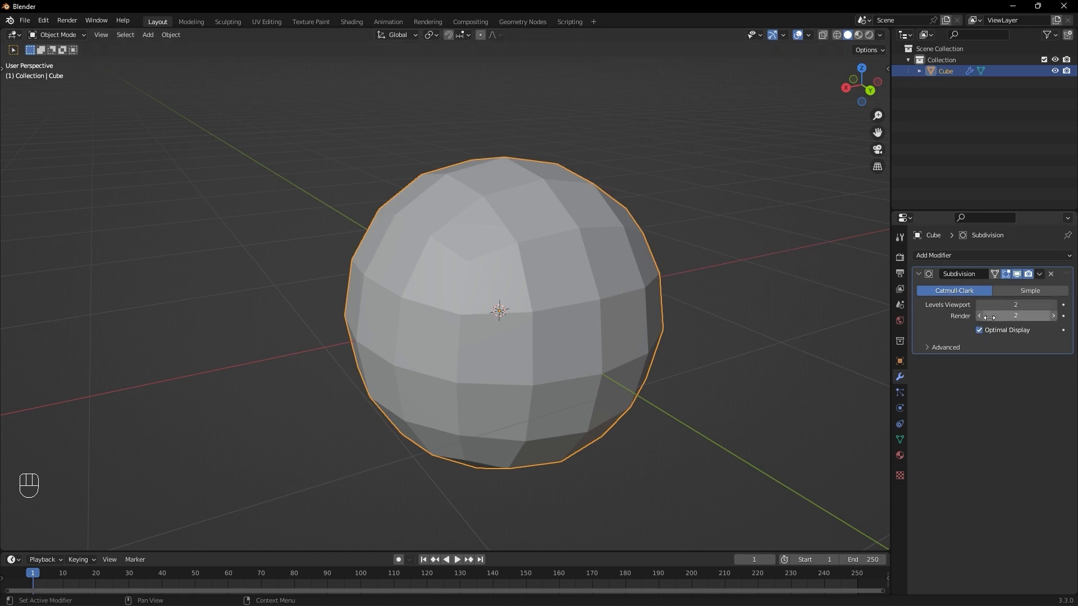
Try render levels 4 and viewport levels 3 on the Subdivision modifier, and lower them to 3 and 2
{"action": "left_click", "coordinate": [952, 313]}
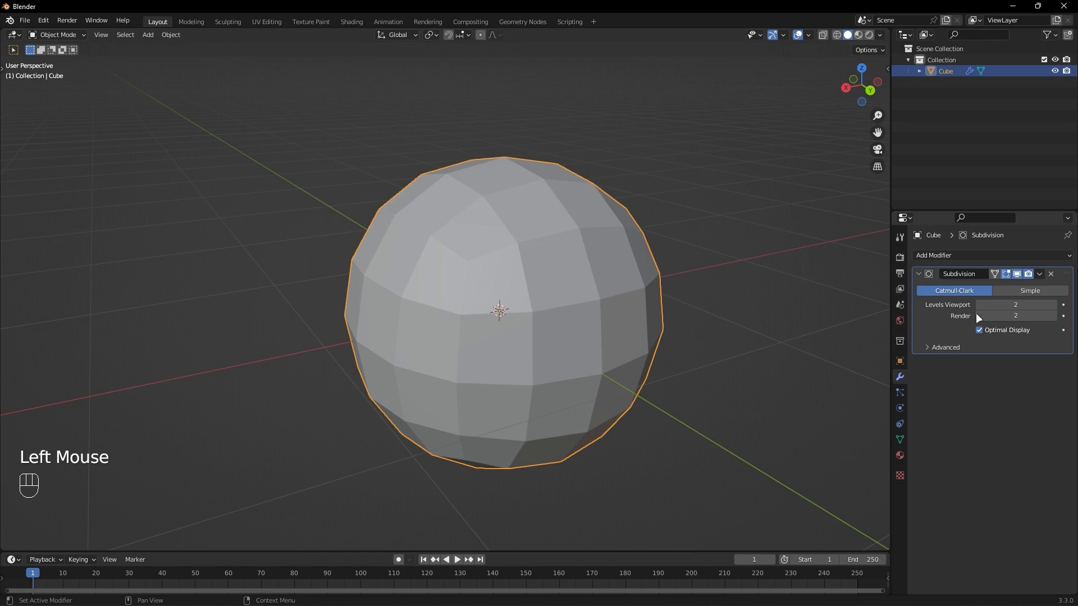
{"action": "left_click", "coordinate": [1053, 316]}
{"action": "left_click", "coordinate": [1053, 316]}
{"action": "left_click", "coordinate": [1053, 305]}
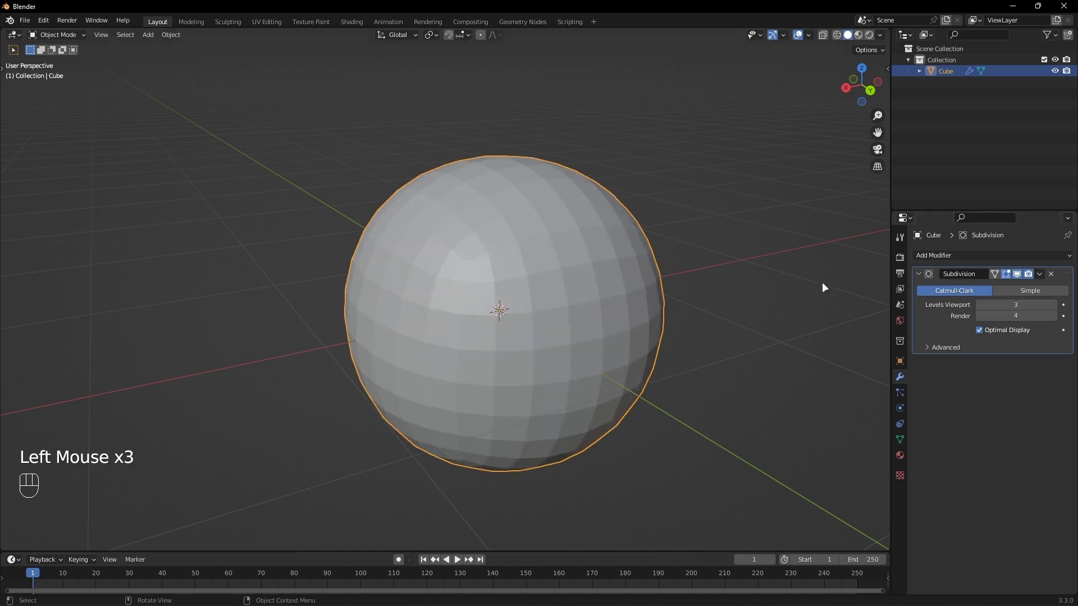
{"action": "left_click", "coordinate": [978, 315]}
{"action": "left_click", "coordinate": [979, 304]}
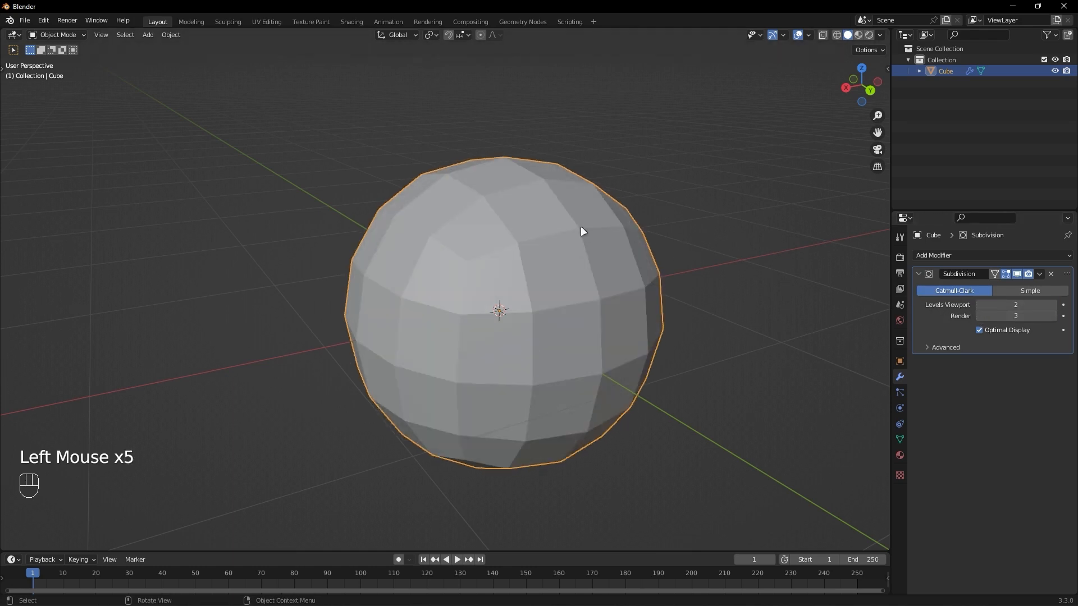
Preview the cube at viewport subdivision level 1 and raise the viewport levels to 3
{"action": "left_click", "coordinate": [978, 304]}
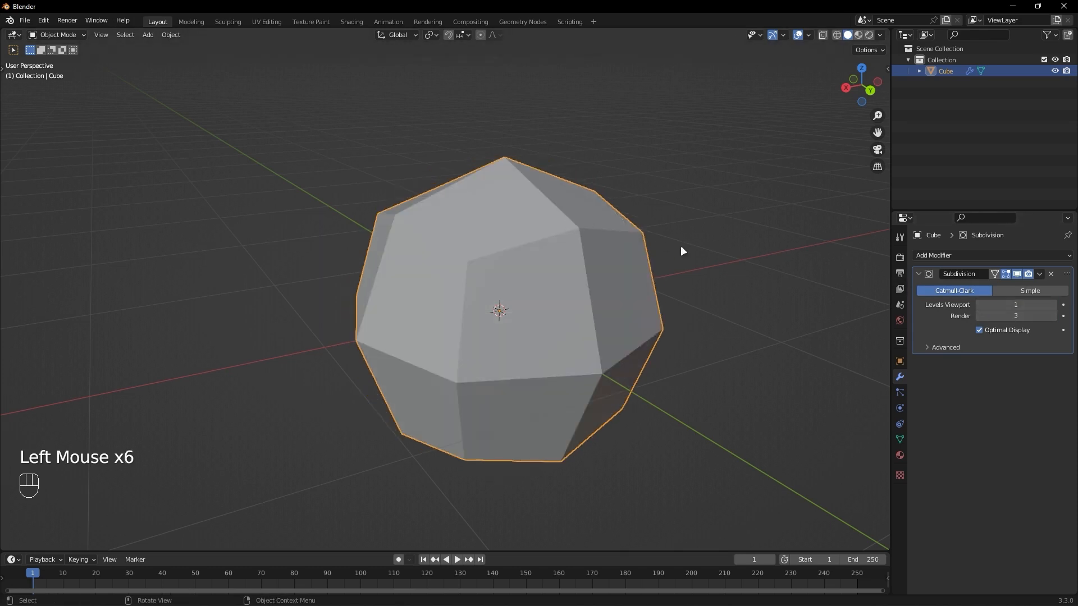
{"action": "left_click", "coordinate": [1053, 305]}
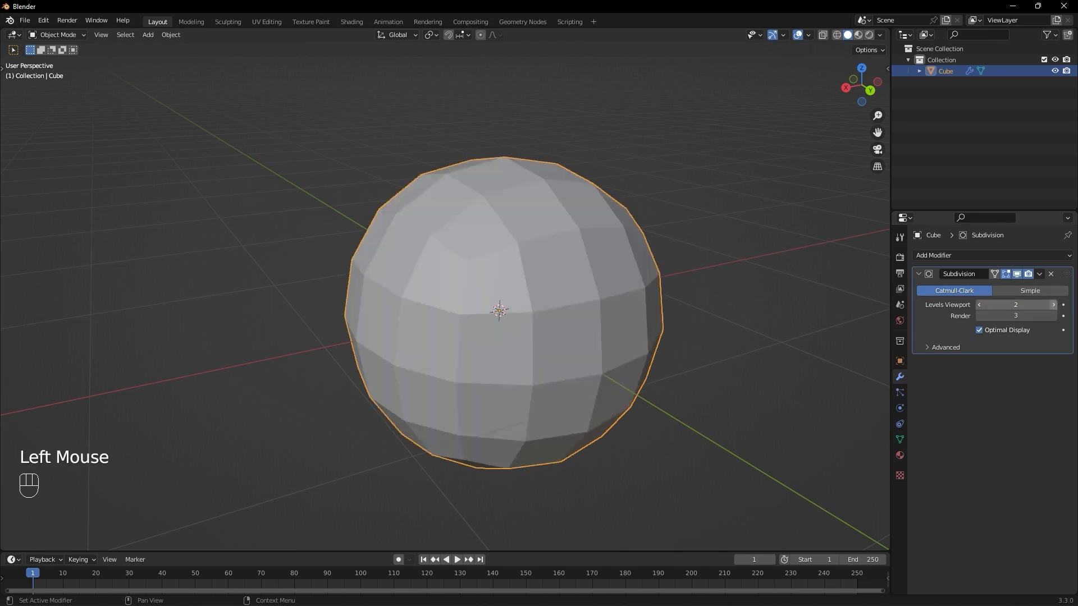
{"action": "left_click", "coordinate": [1053, 304]}
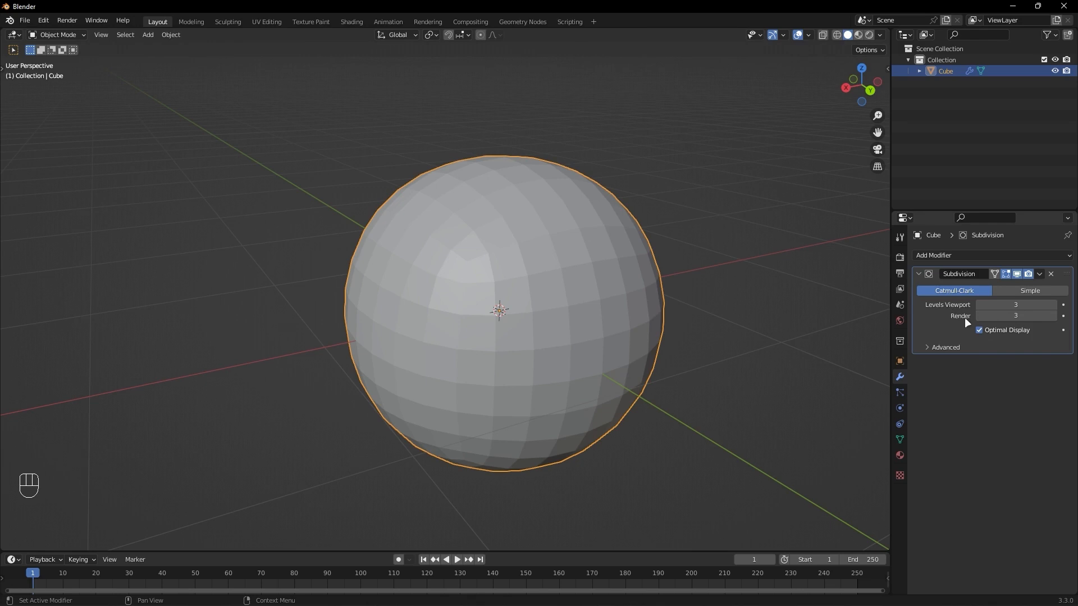
Lower the Subdivision modifier's viewport levels to 1 again for comparison and restore them to 3
{"action": "left_click", "coordinate": [980, 304]}
{"action": "left_click", "coordinate": [981, 304]}
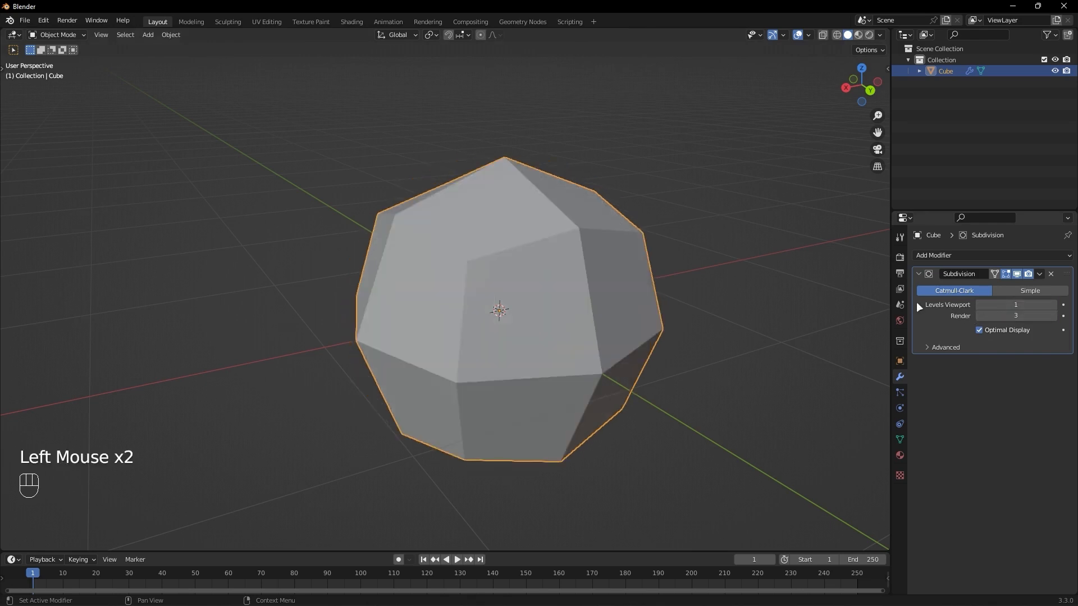
{"action": "left_click", "coordinate": [1052, 305]}
{"action": "left_click", "coordinate": [1051, 304]}
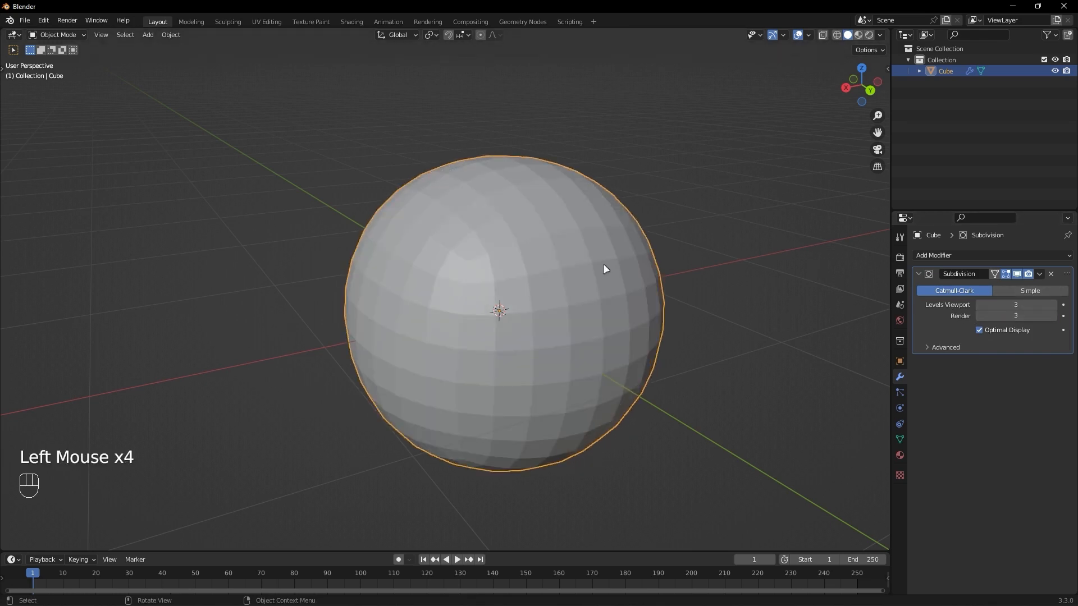
Expand the Subdivision modifier's advanced options and enter Edit Mode on the cube with vertex selection
{"action": "mouse_move", "coordinate": [602, 255]}
{"action": "middle_mouse_down", "text": "alt"}
{"action": "mouse_move", "coordinate": [648, 253]}
{"action": "mouse_move", "coordinate": [592, 244]}
{"action": "middle_mouse_up", "text": "alt"}
{"action": "left_click", "coordinate": [944, 348]}
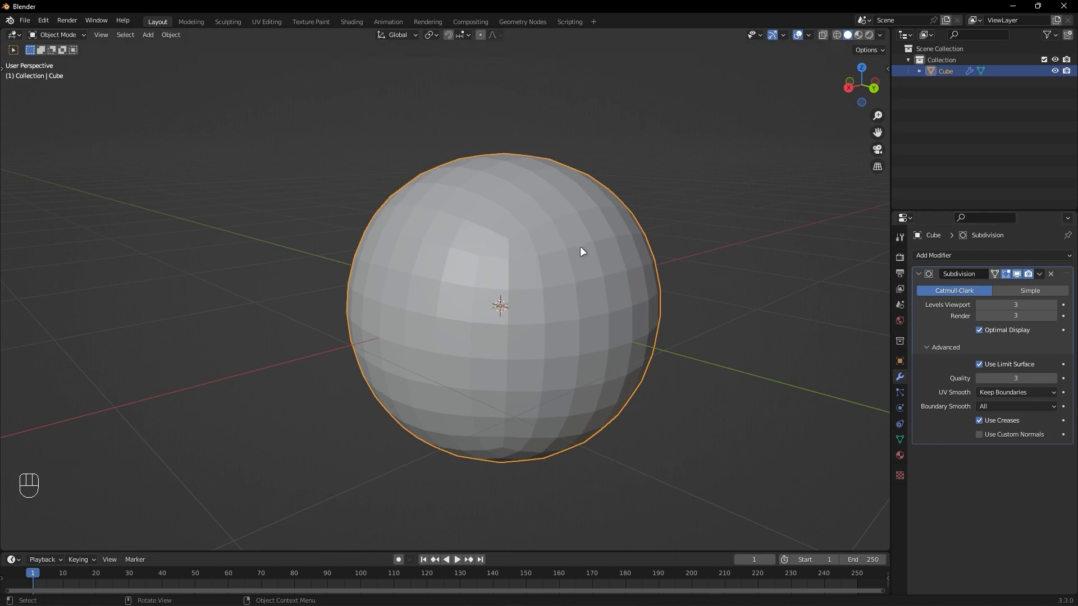
{"action": "scroll", "coordinate": [581, 247], "scroll_direction": "down", "scroll_amount": 1}
{"action": "middle_click_drag", "start_coordinate": [578, 260], "coordinate": [301, 173]}
{"action": "key", "text": "Tab"}
{"action": "scroll", "coordinate": [595, 259], "scroll_direction": "down", "scroll_amount": 1}
{"action": "left_click", "coordinate": [595, 253]}
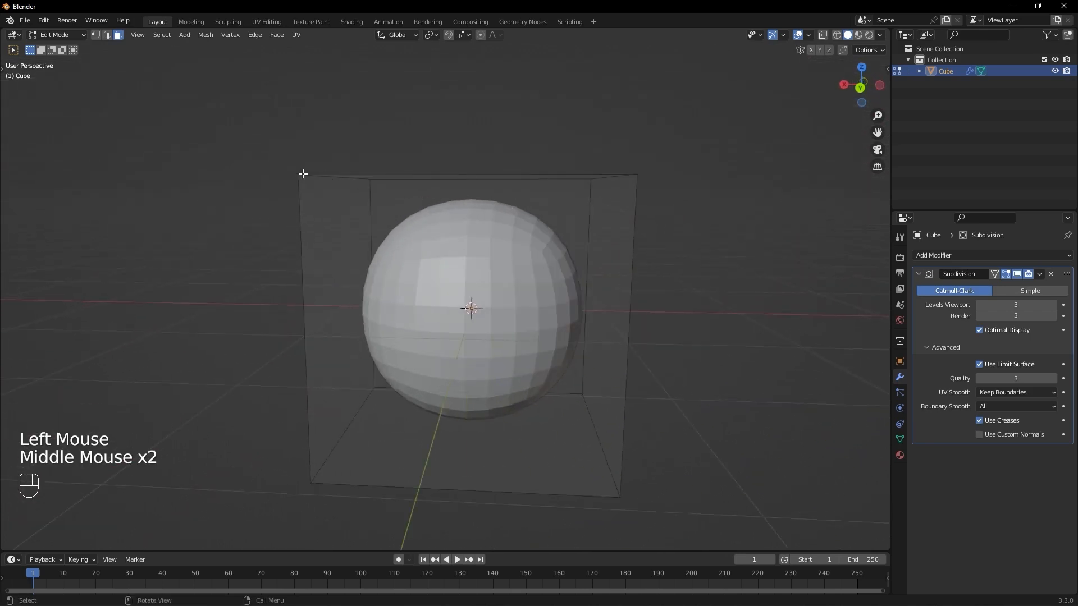
{"action": "key", "text": "1"}
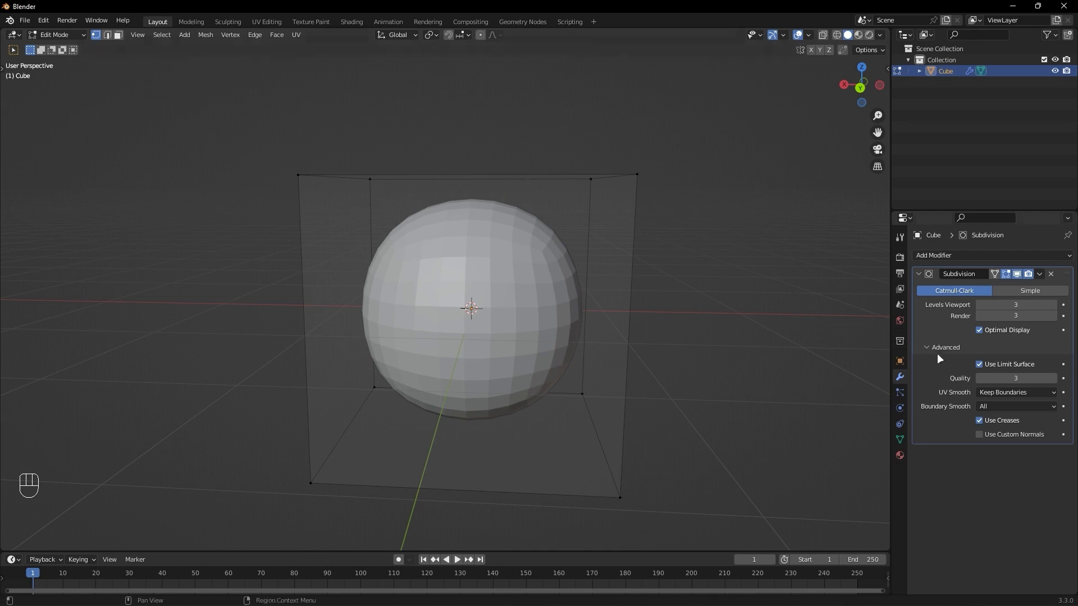
Try the Simple subdivision type on the cube in Edit Mode and restore Catmull-Clark
{"action": "left_click", "coordinate": [1016, 290]}
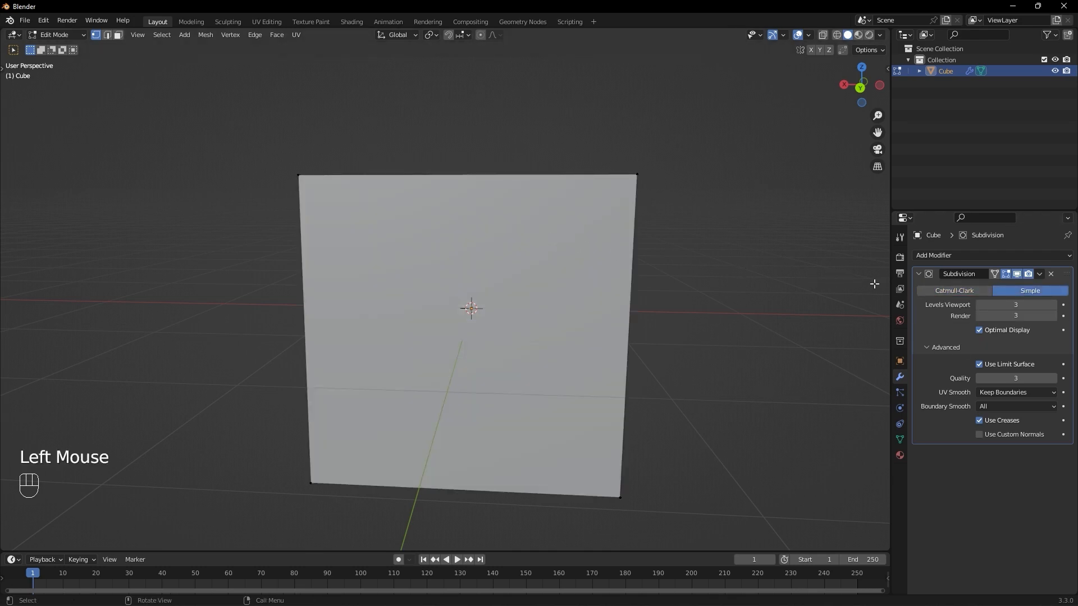
{"action": "left_click", "coordinate": [938, 289]}
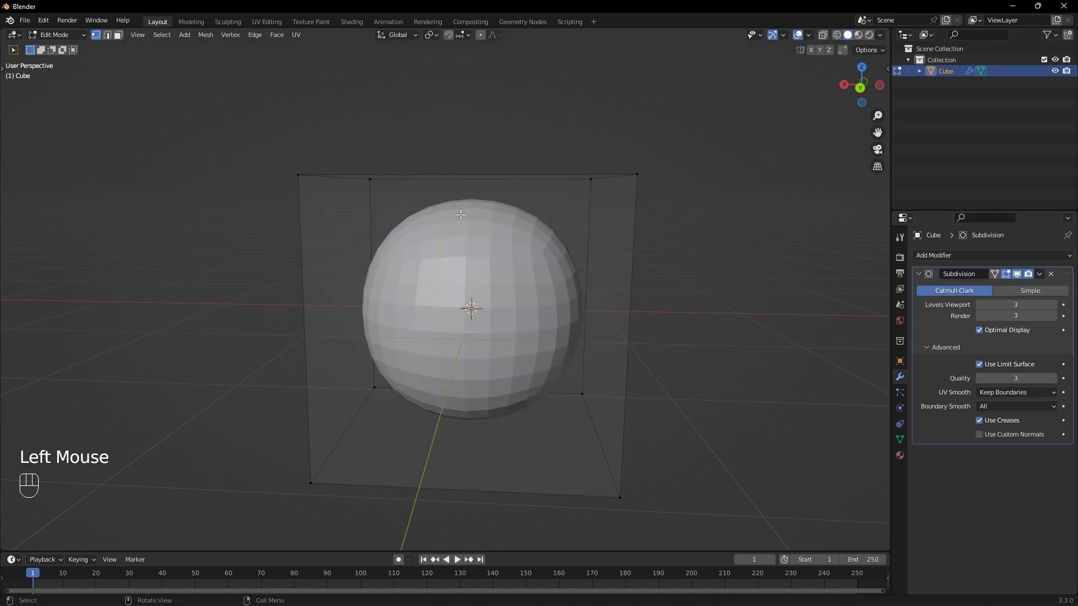
Examine from several angles how the Catmull-Clark surface sits inside the cube's original cage
{"action": "scroll", "coordinate": [460, 215], "scroll_direction": "up", "scroll_amount": 2}
{"action": "middle_click_drag", "start_coordinate": [453, 220], "coordinate": [465, 220]}
{"action": "scroll", "coordinate": [469, 189], "scroll_direction": "down", "scroll_amount": 1}
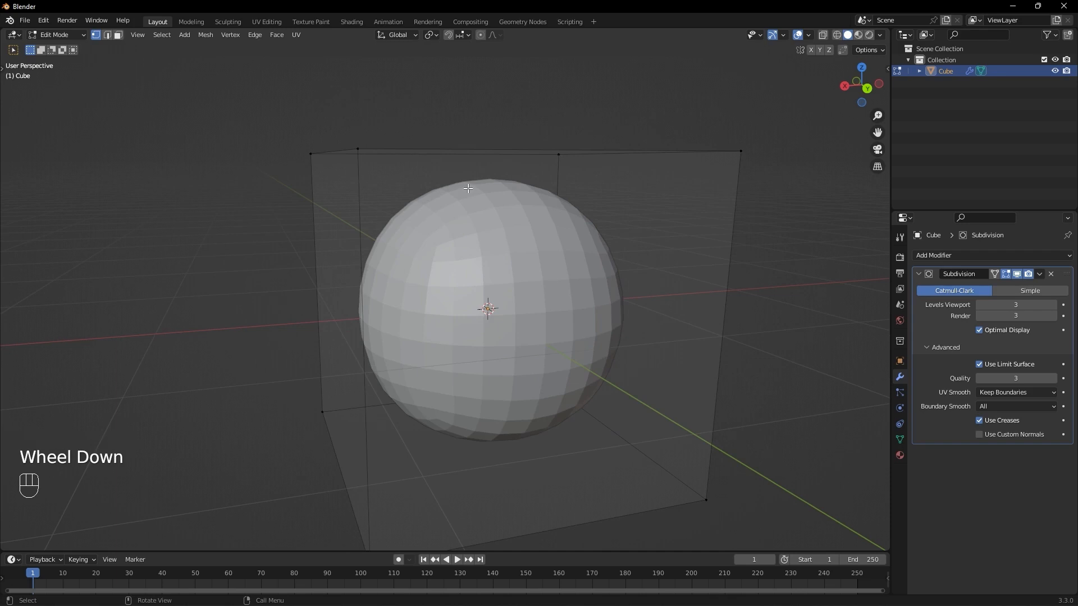
{"action": "scroll", "coordinate": [468, 189], "scroll_direction": "up", "scroll_amount": 1}
{"action": "middle_click_drag", "start_coordinate": [468, 189], "coordinate": [475, 200]}
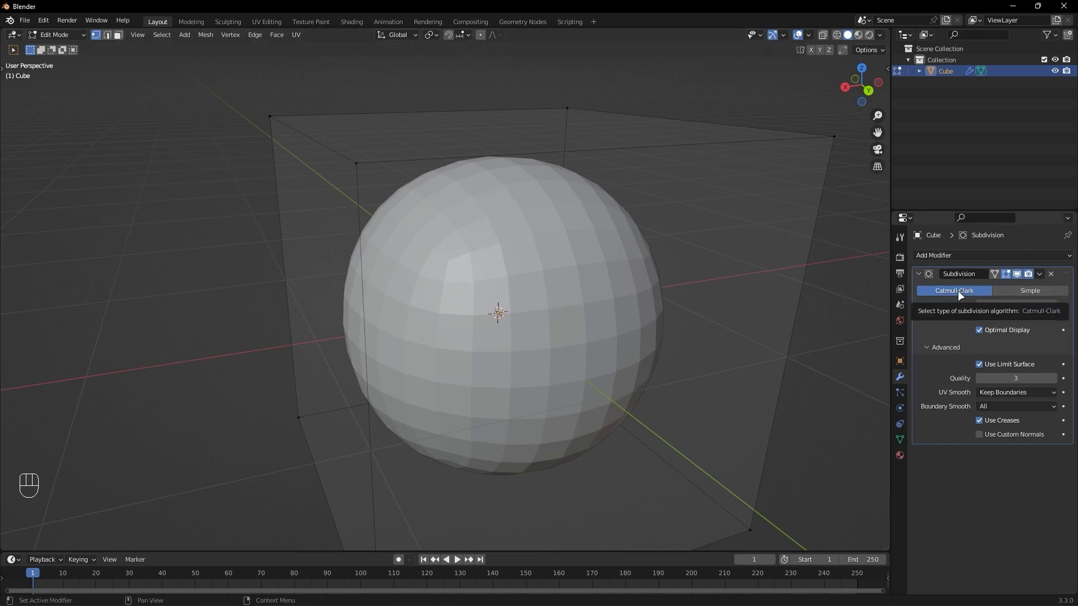
{"action": "key", "text": "alt"}
{"action": "middle_click_drag", "start_coordinate": [522, 187], "coordinate": [611, 188], "text": "alt"}
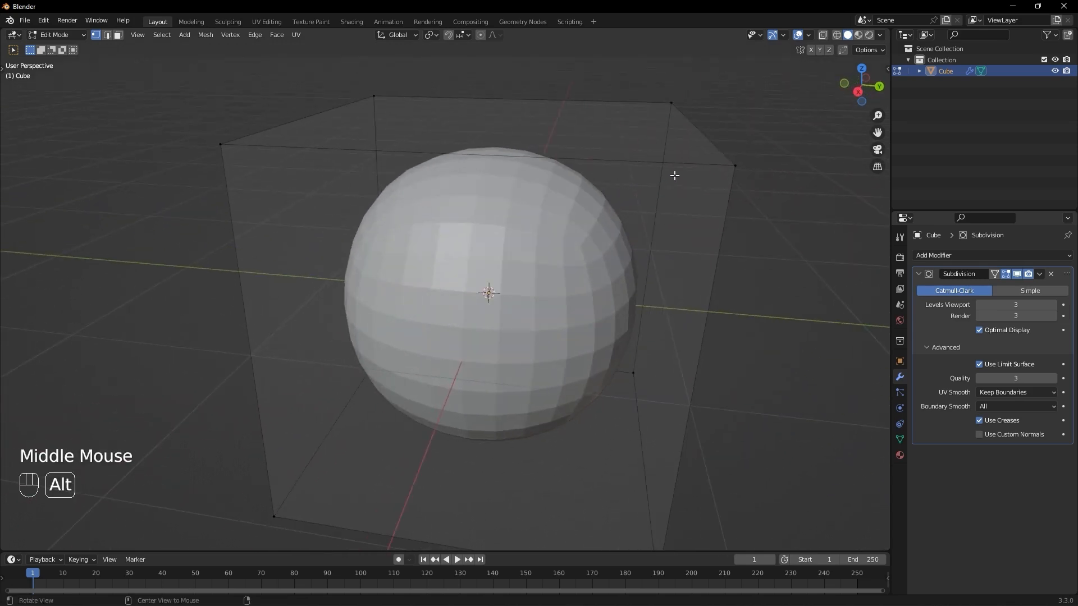
{"action": "middle_click_drag", "start_coordinate": [674, 176], "coordinate": [664, 176], "text": "alt"}
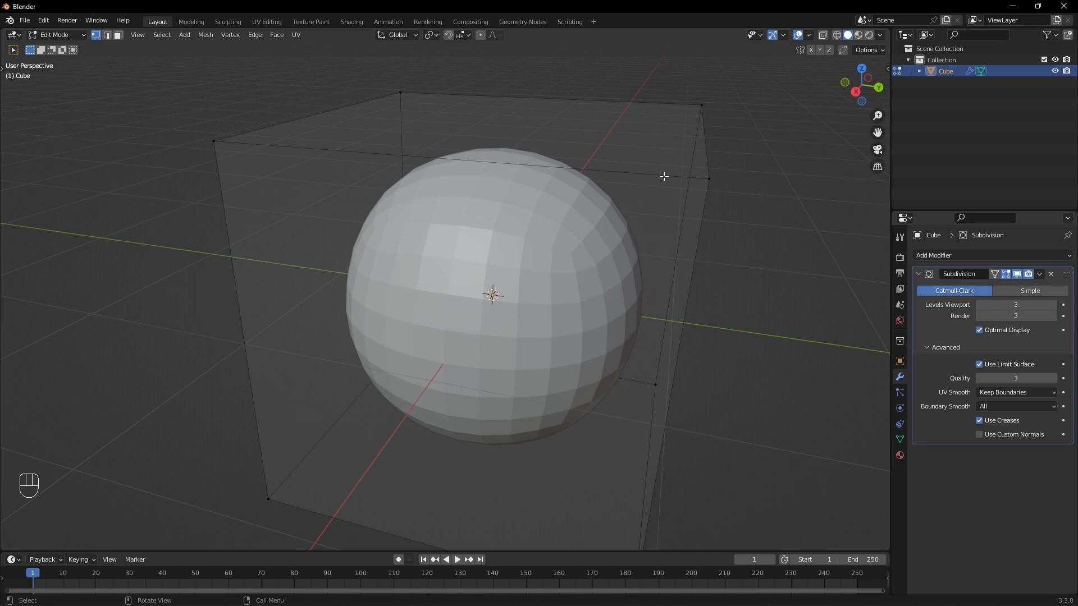
{"action": "middle_click_drag", "start_coordinate": [664, 176], "coordinate": [628, 178], "text": "shift"}
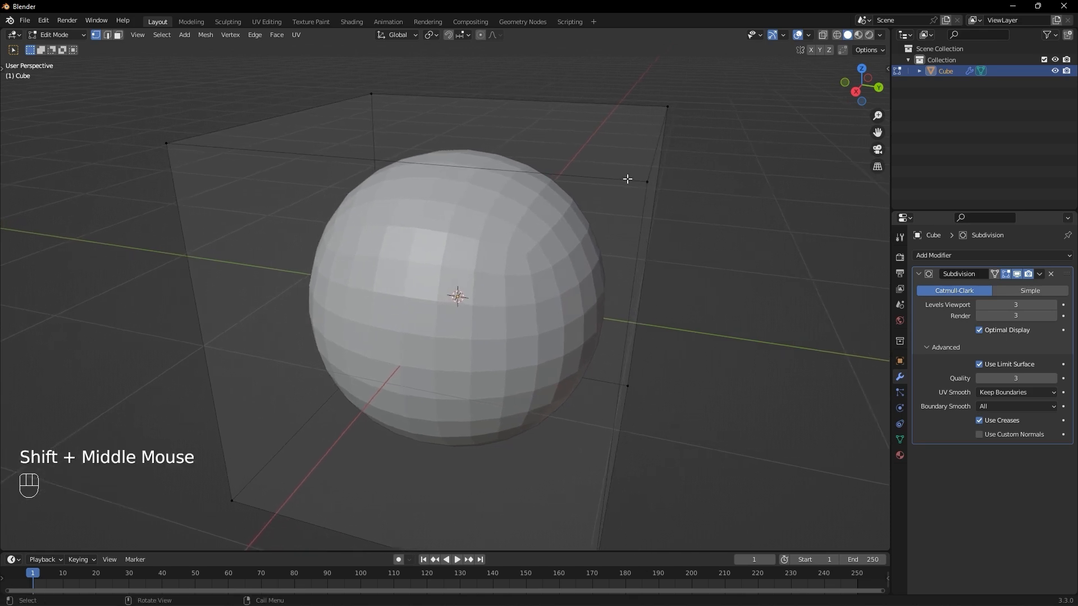
Leave and re-enter Edit Mode on the cube, and switch to edge selection
{"action": "key", "text": "Tab"}
{"action": "key", "text": "Tab"}
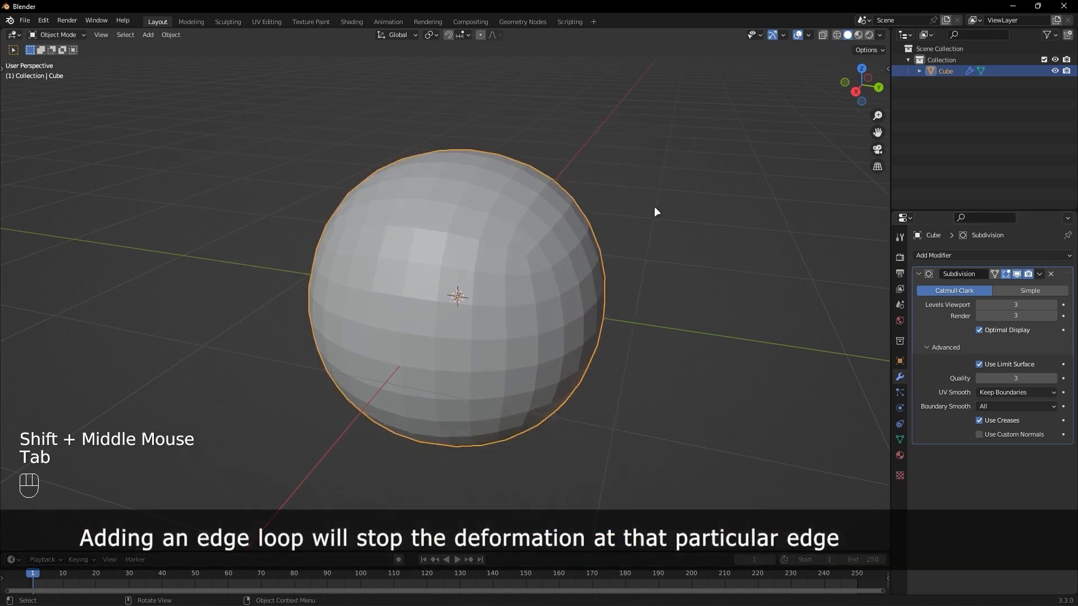
{"action": "key", "text": "2"}
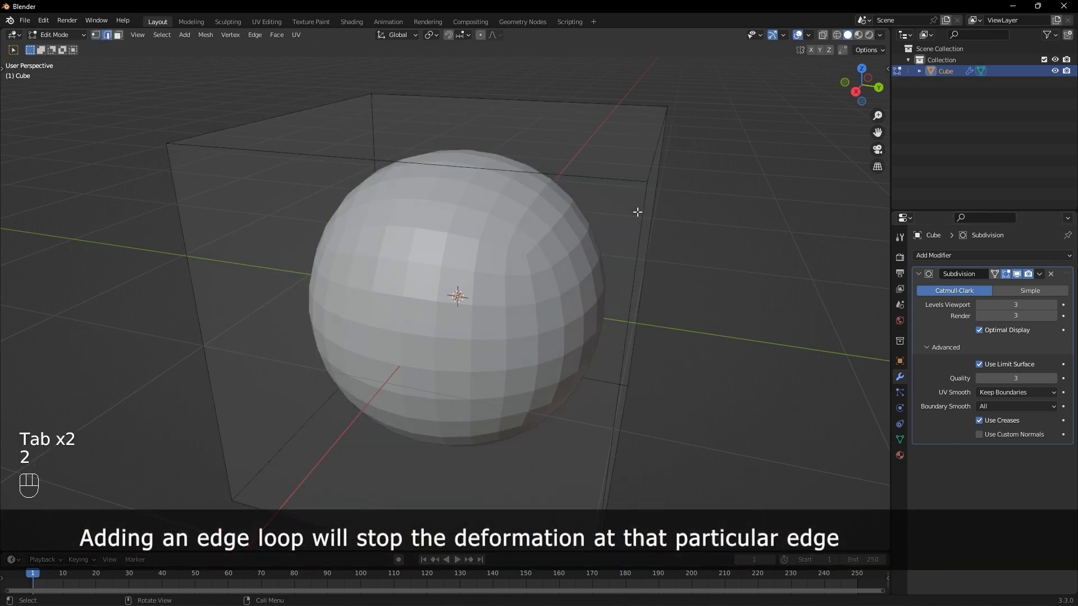
Add two vertical loop cuts across the cube, sliding one close to the +Y face and the other close to the -Y face
{"action": "key", "text": "ctrl+r"}
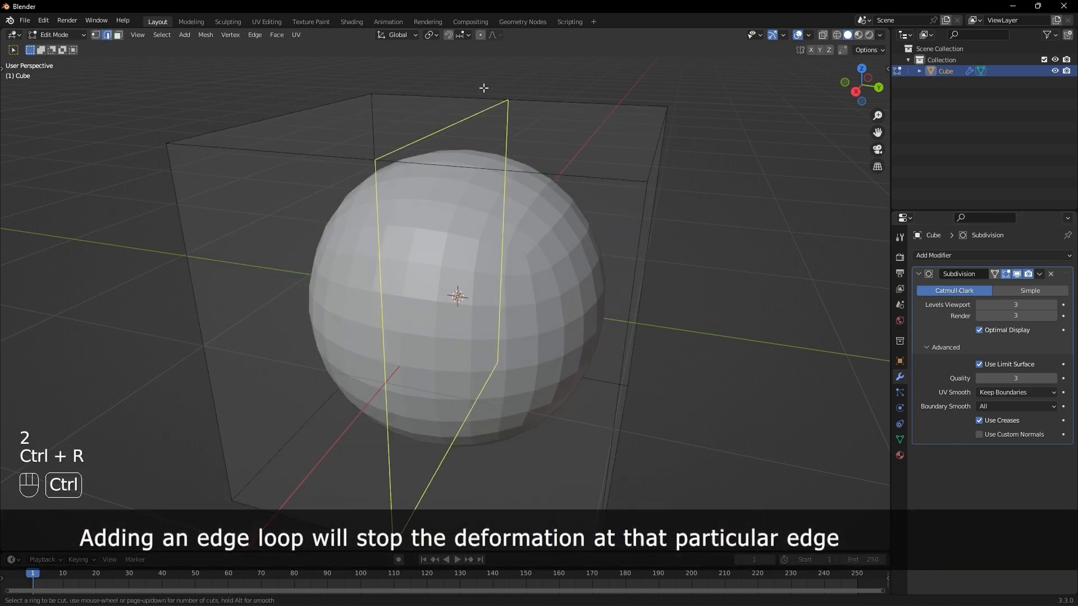
{"action": "left_click", "coordinate": [490, 93]}
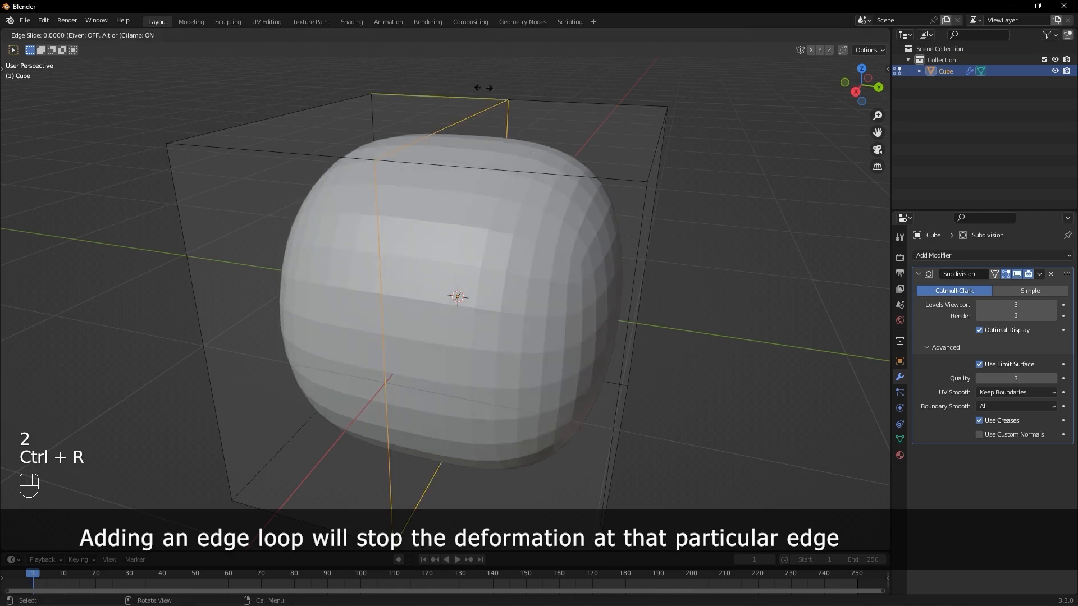
{"action": "left_click", "coordinate": [627, 112]}
{"action": "key", "text": "ctrl+r"}
{"action": "left_click", "coordinate": [421, 96]}
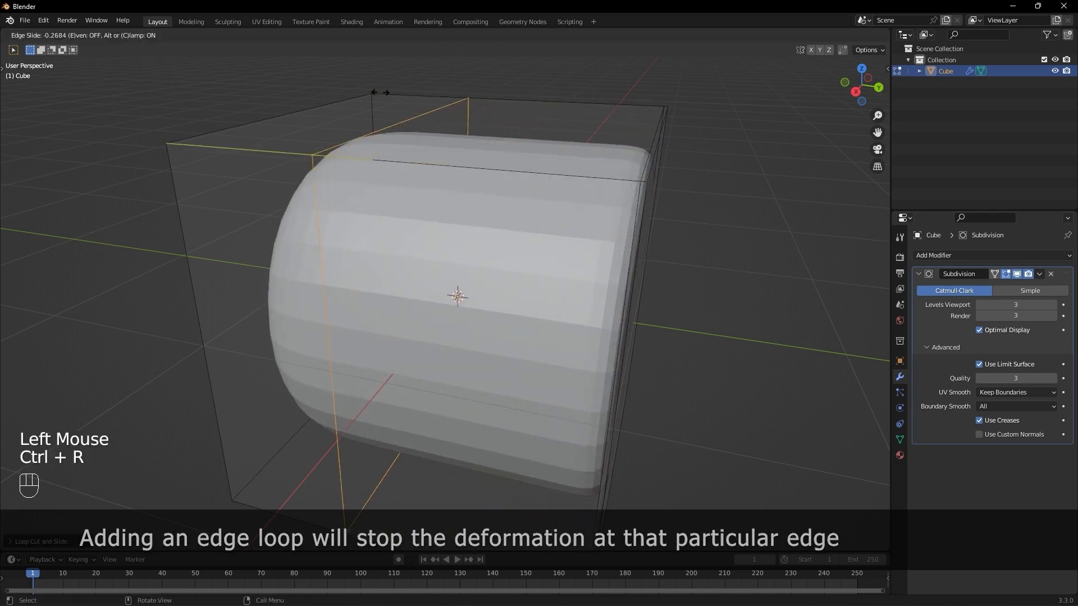
{"action": "left_click", "coordinate": [277, 86]}
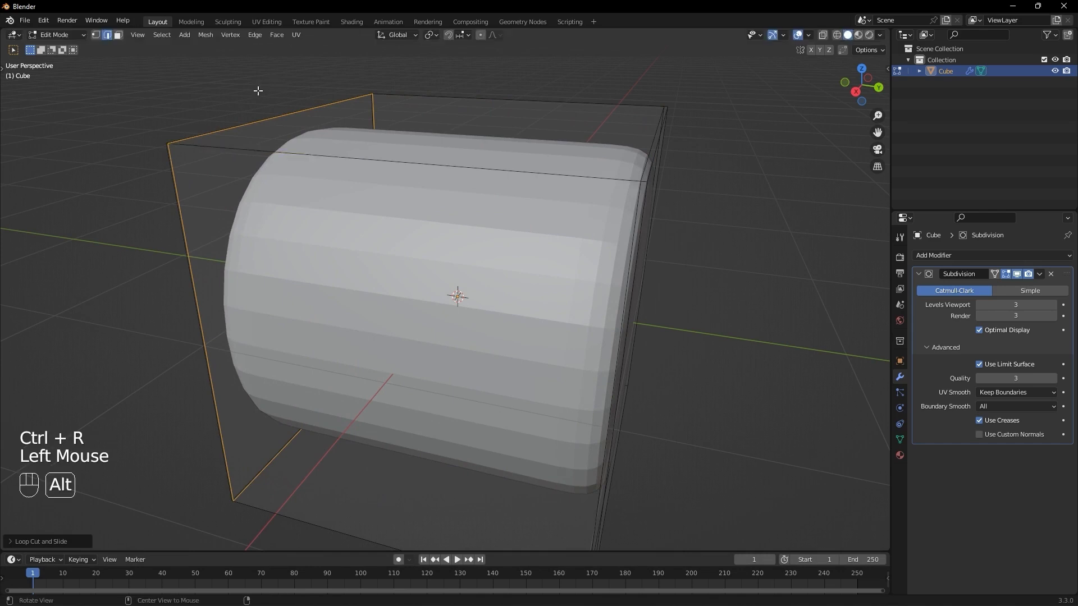
Add a horizontal loop cut around the cube and slide it up close to the top face
{"action": "middle_click_drag", "start_coordinate": [277, 86], "coordinate": [320, 113], "text": "alt"}
{"action": "scroll", "coordinate": [310, 184], "scroll_direction": "up", "scroll_amount": 2}
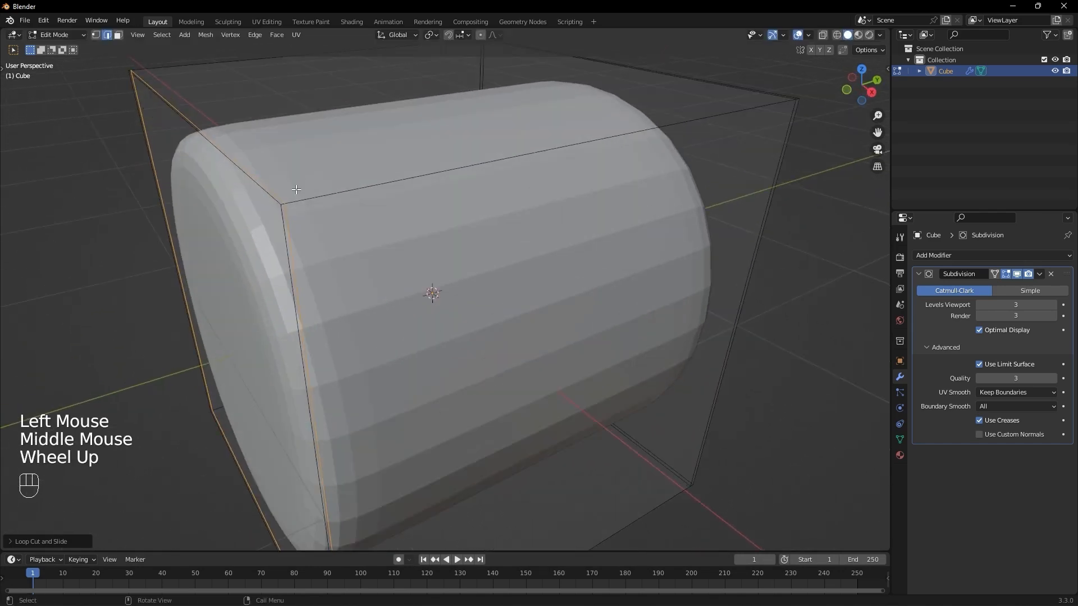
{"action": "scroll", "coordinate": [297, 189], "scroll_direction": "down", "scroll_amount": 2}
{"action": "middle_click_drag", "start_coordinate": [303, 195], "coordinate": [548, 183]}
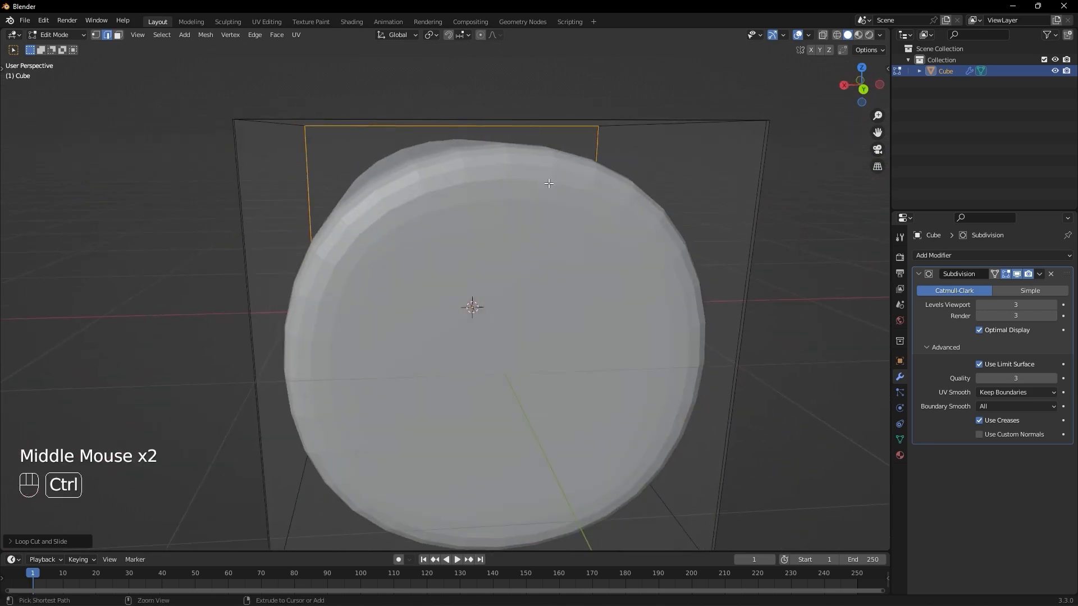
{"action": "key", "text": "ctrl+r"}
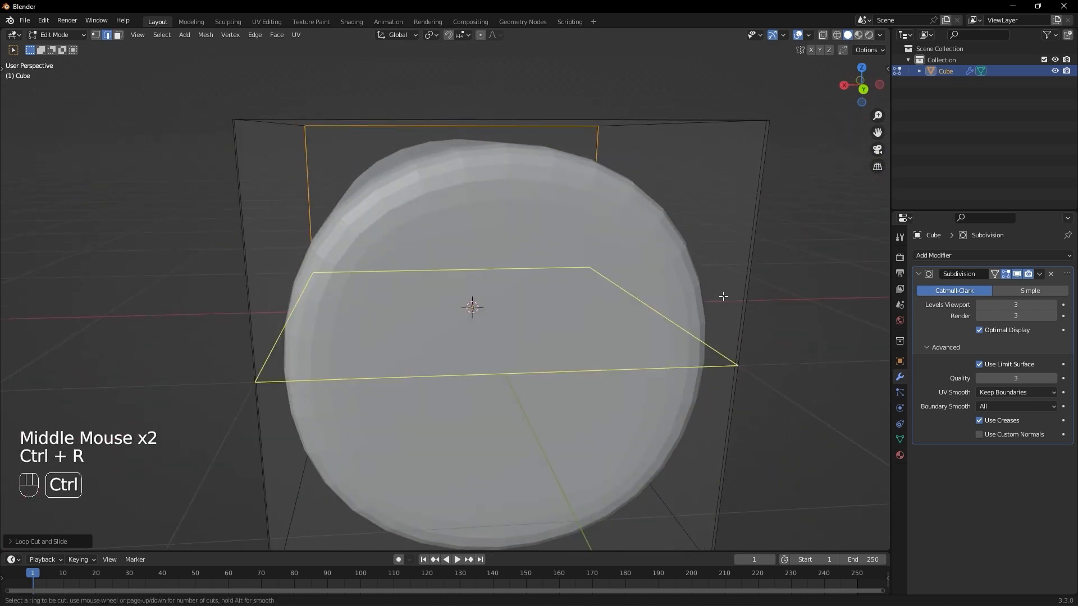
{"action": "left_click_drag", "start_coordinate": [723, 295], "coordinate": [729, 73]}
{"action": "middle_click_drag", "start_coordinate": [452, 157], "coordinate": [508, 170]}
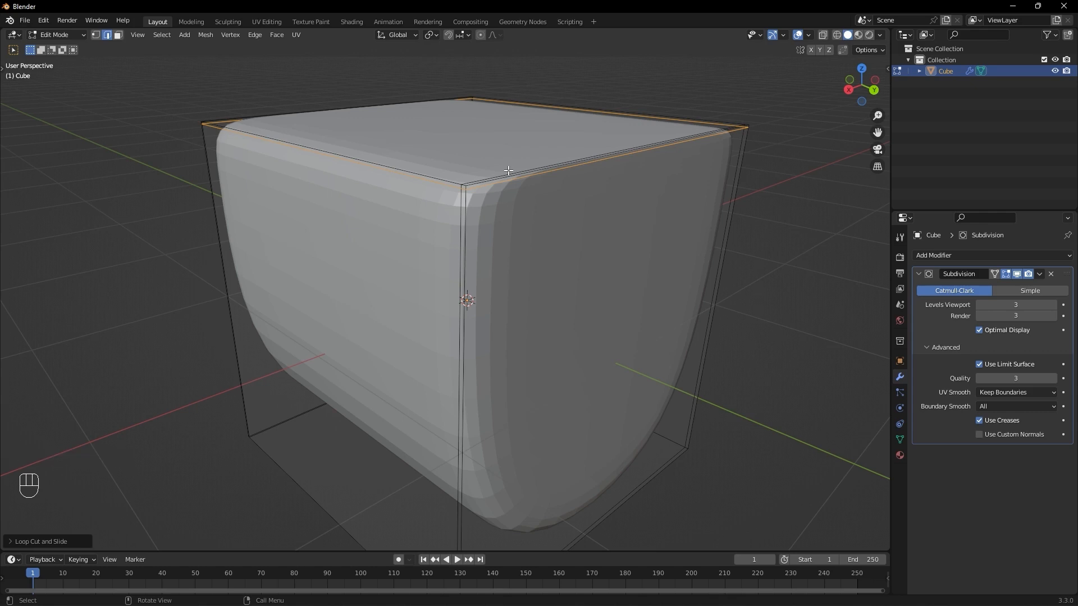
Add another horizontal loop cut around the cube and slide it down close to the bottom face
{"action": "middle_click_drag", "start_coordinate": [505, 247], "coordinate": [562, 196]}
{"action": "middle_click_drag", "start_coordinate": [591, 248], "coordinate": [513, 272]}
{"action": "key", "text": "ctrl+r"}
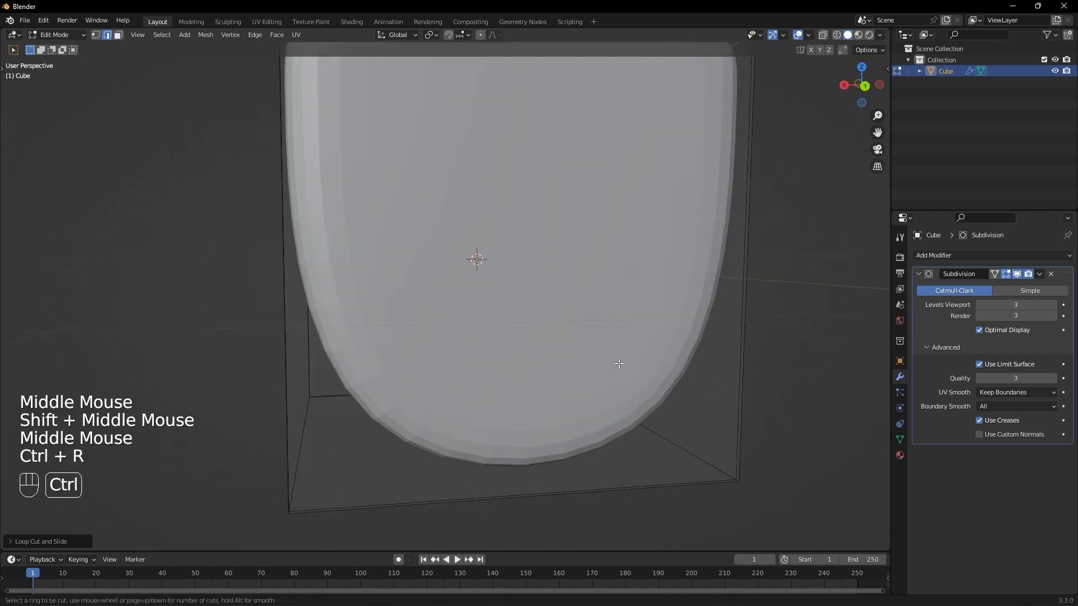
{"action": "left_click", "coordinate": [741, 284]}
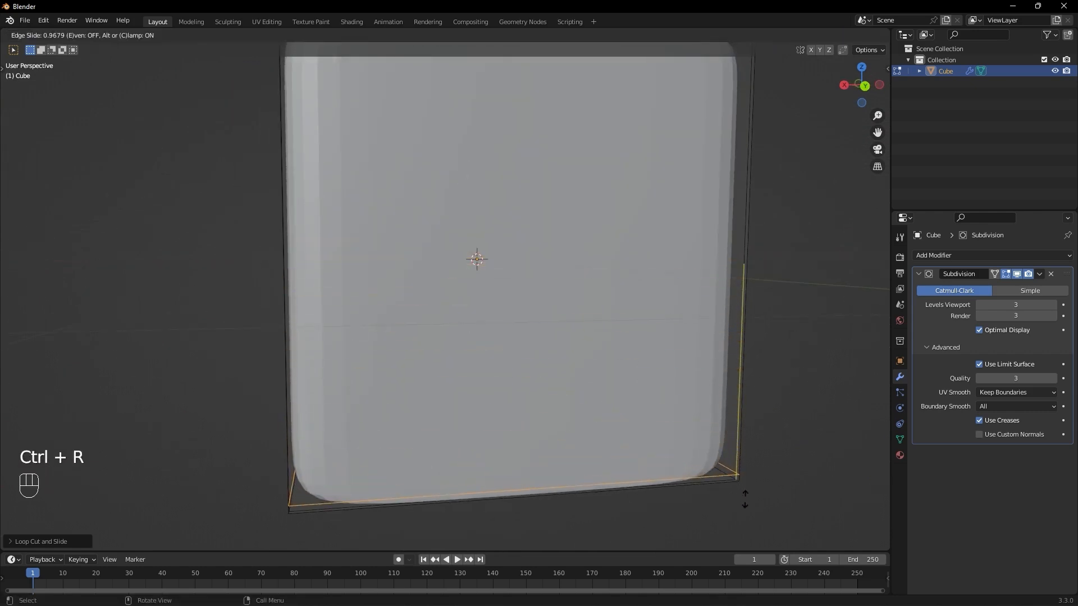
{"action": "left_click", "coordinate": [735, 474]}
Inspect the sharpened cube and undo all four loop cuts
{"action": "middle_click_drag", "start_coordinate": [735, 474], "coordinate": [639, 236]}
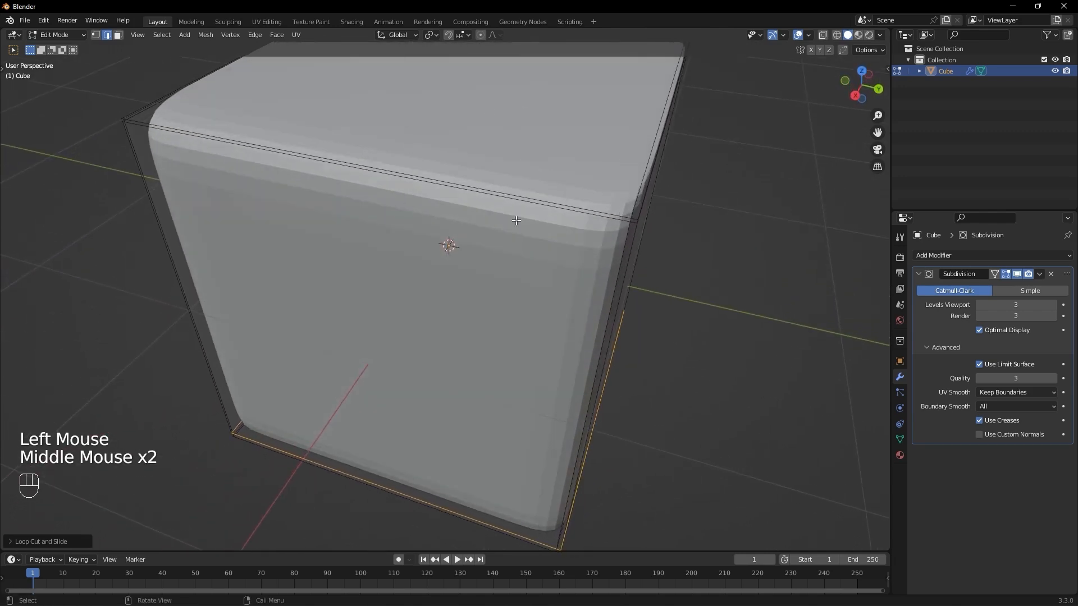
{"action": "scroll", "coordinate": [550, 230], "scroll_direction": "down", "scroll_amount": 1}
{"action": "middle_click", "coordinate": [584, 241], "text": "alt"}
{"action": "key", "text": "ctrl+z"}
{"action": "key", "text": "ctrl+z"}
{"action": "key", "text": "ctrl+z"}
{"action": "key", "text": "ctrl+z"}
{"action": "middle_click_drag", "start_coordinate": [581, 238], "coordinate": [576, 167]}
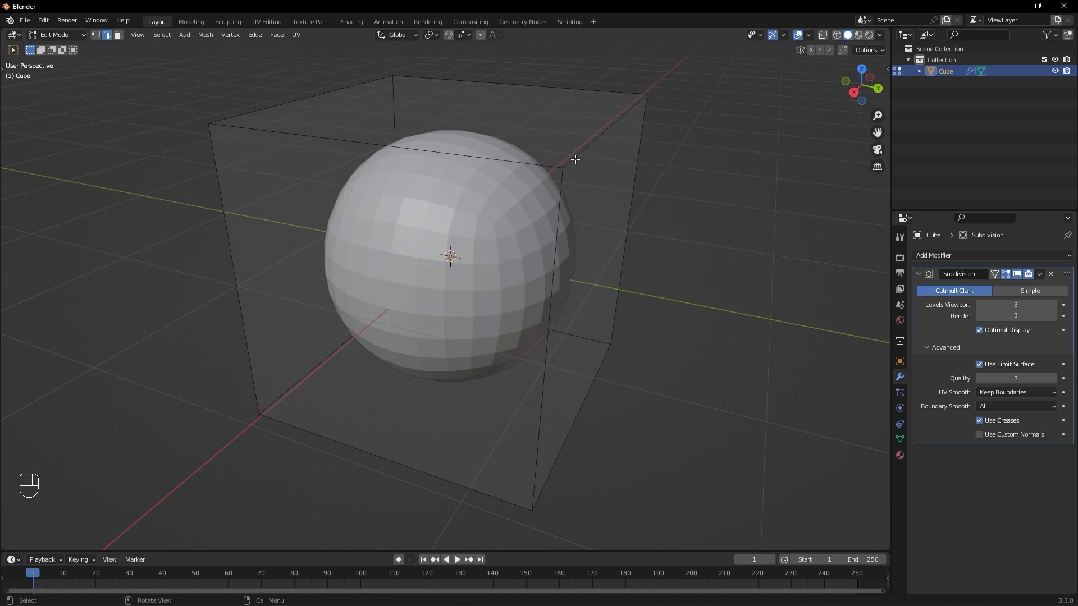
Select the cube's top edge on the +Y side and try bevelling it, cancelling the bevel
{"action": "middle_click_drag", "start_coordinate": [575, 160], "coordinate": [549, 193]}
{"action": "left_click", "coordinate": [589, 178]}
{"action": "scroll", "coordinate": [589, 177], "scroll_direction": "up", "scroll_amount": 2}
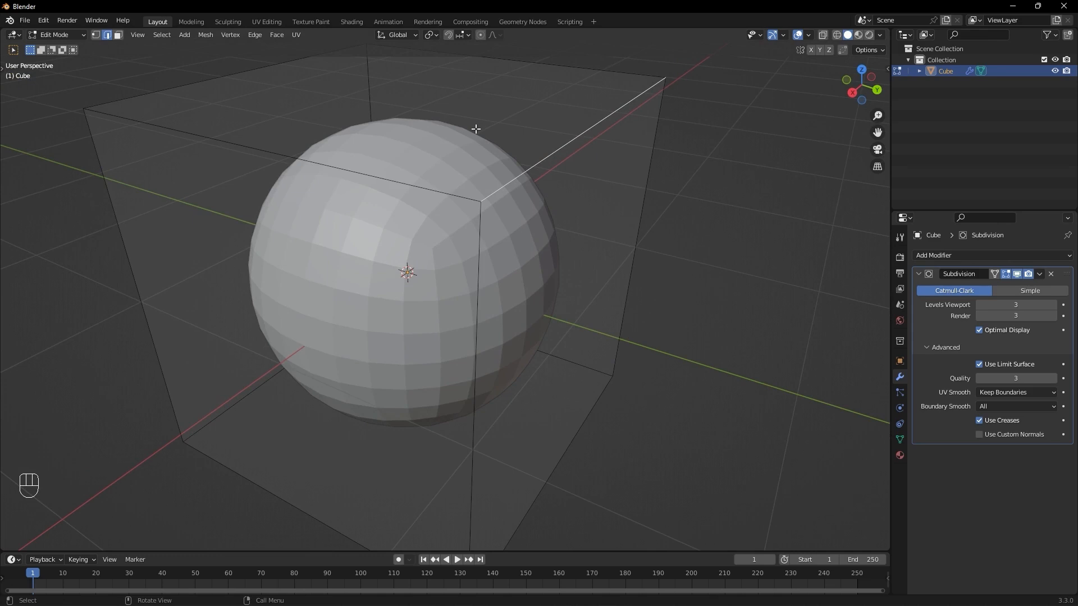
{"action": "key", "text": "ctrl+b"}
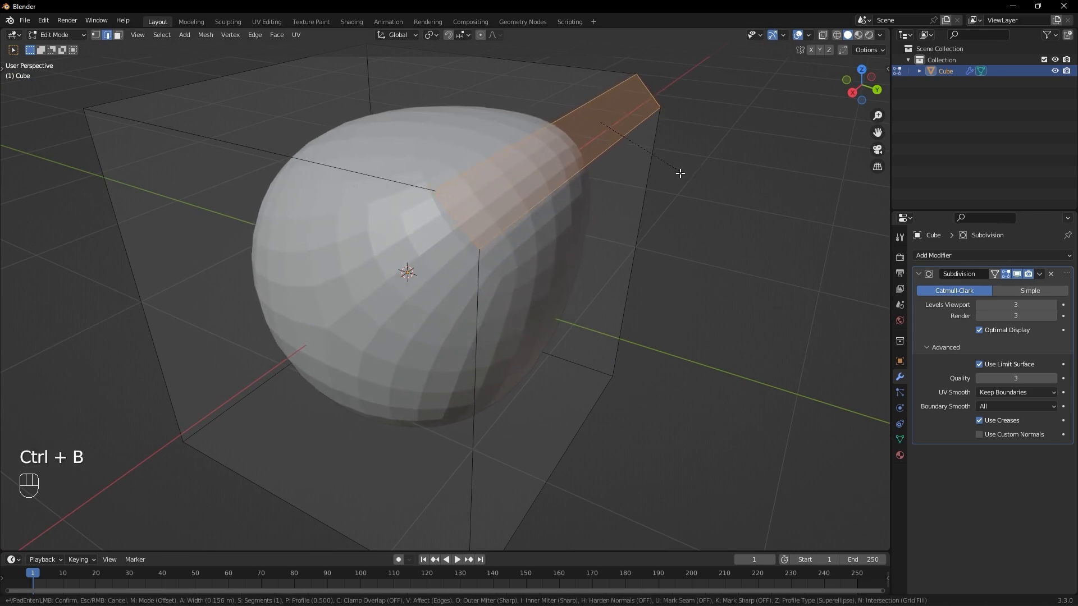
{"action": "right_click", "coordinate": [639, 173]}
{"action": "scroll", "coordinate": [606, 151], "scroll_direction": "down", "scroll_amount": 2}
{"action": "middle_click_drag", "start_coordinate": [587, 135], "coordinate": [555, 139], "text": "alt"}
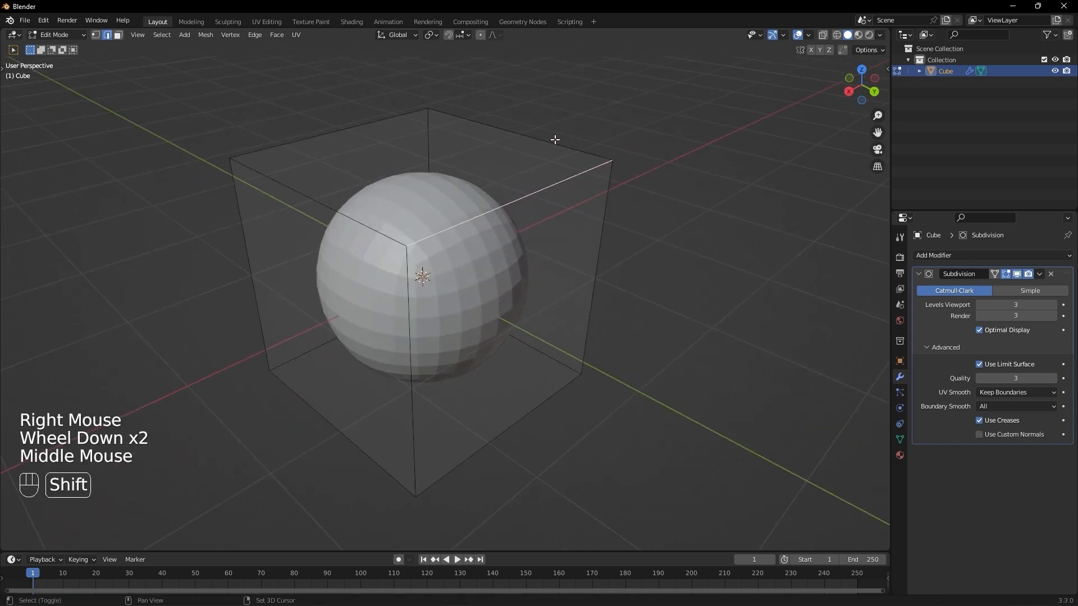
Add the cube's other three top edges to the selection and bevel all four by about 0.04 m with two segments
{"action": "left_click", "coordinate": [555, 140], "text": "shift"}
{"action": "left_click", "coordinate": [384, 119], "text": "shift"}
{"action": "left_click", "coordinate": [329, 207], "text": "shift"}
{"action": "scroll", "coordinate": [383, 177], "scroll_direction": "up", "scroll_amount": 1}
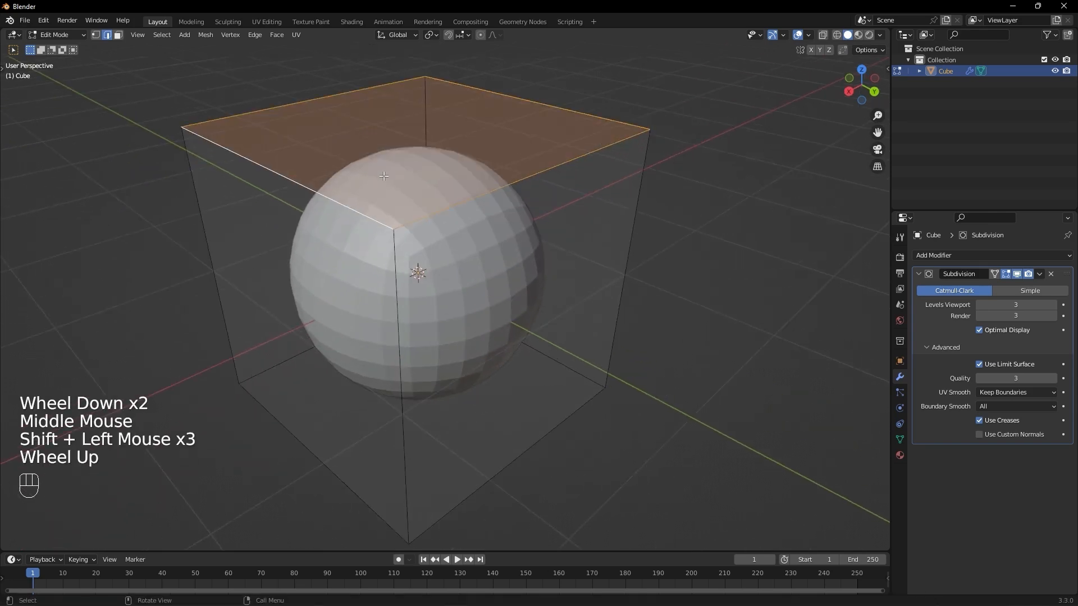
{"action": "middle_click_drag", "start_coordinate": [384, 176], "coordinate": [501, 165], "text": "alt"}
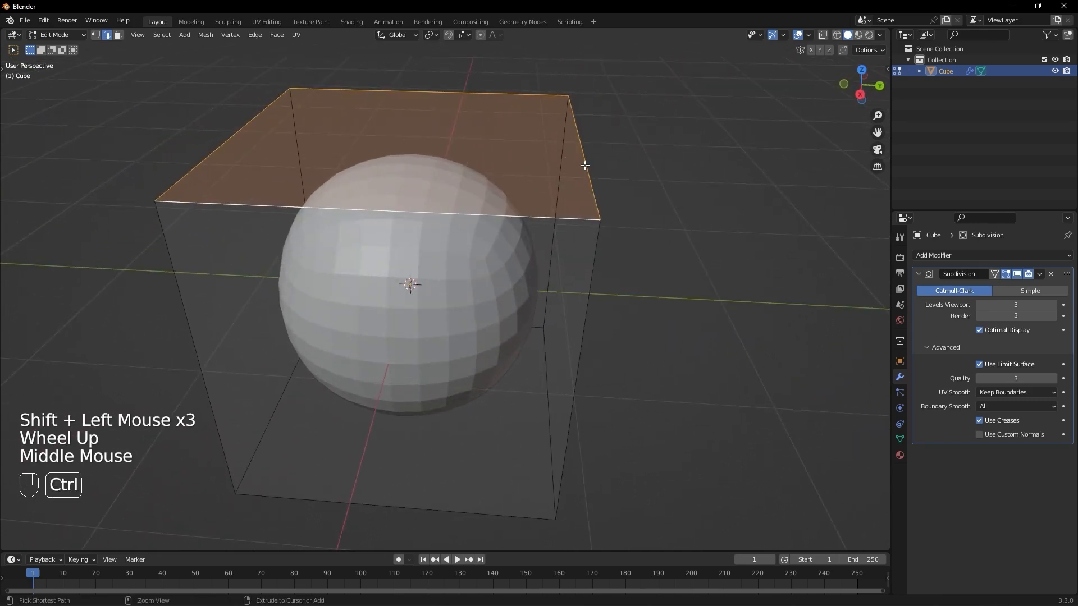
{"action": "key", "text": "ctrl+b"}
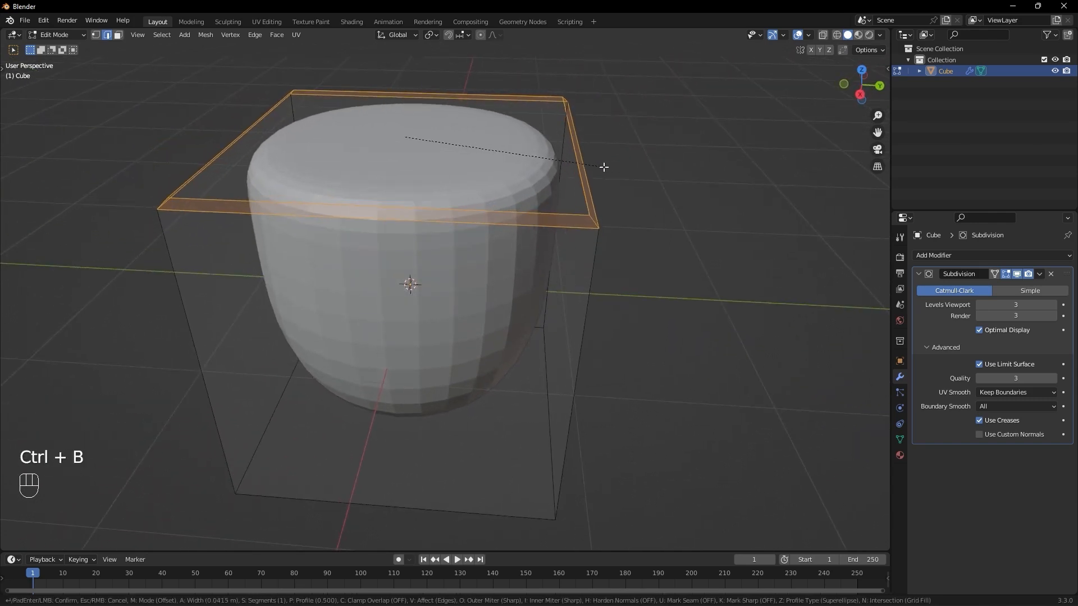
{"action": "scroll", "coordinate": [603, 167], "scroll_direction": "up", "scroll_amount": 4}
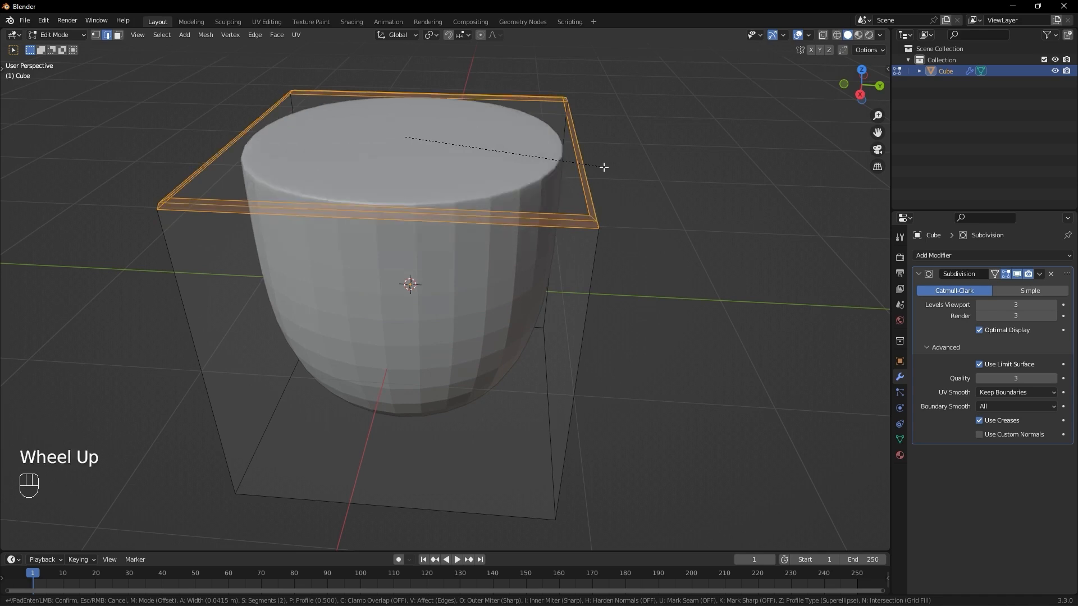
{"action": "scroll", "coordinate": [603, 167], "scroll_direction": "down", "scroll_amount": 4}
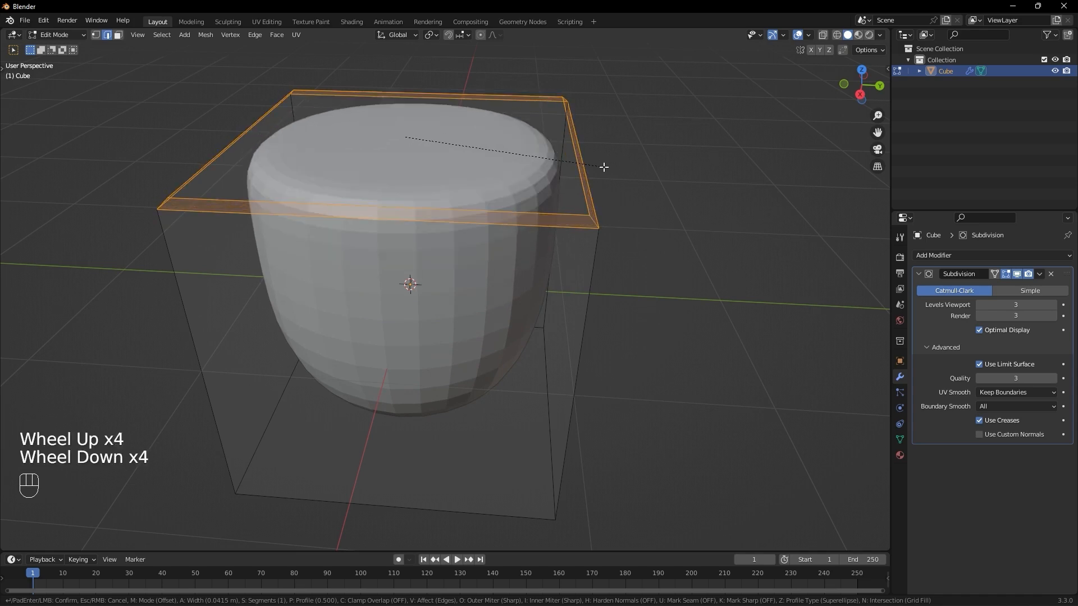
{"action": "scroll", "coordinate": [603, 166], "scroll_direction": "up", "scroll_amount": 4}
{"action": "scroll", "coordinate": [603, 167], "scroll_direction": "down", "scroll_amount": 3}
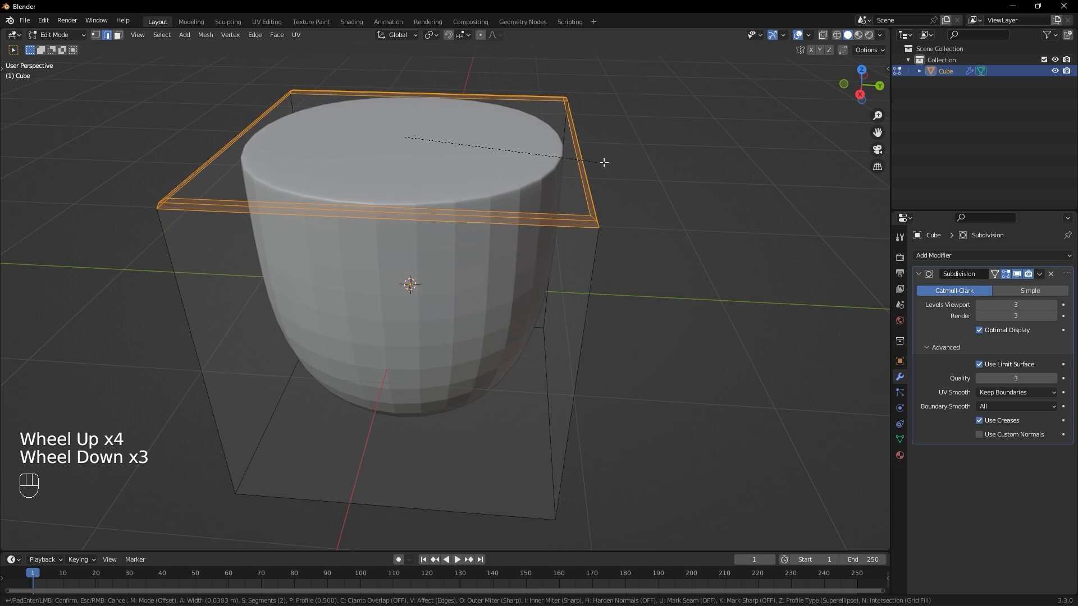
{"action": "left_click", "coordinate": [598, 157]}
Select the cube's four bottom edges and bevel them with two segments
{"action": "middle_click_drag", "start_coordinate": [598, 155], "coordinate": [497, 137], "text": "alt"}
{"action": "middle_click_drag", "start_coordinate": [571, 325], "coordinate": [548, 250], "text": "shift"}
{"action": "middle_click_drag", "start_coordinate": [542, 298], "coordinate": [549, 270]}
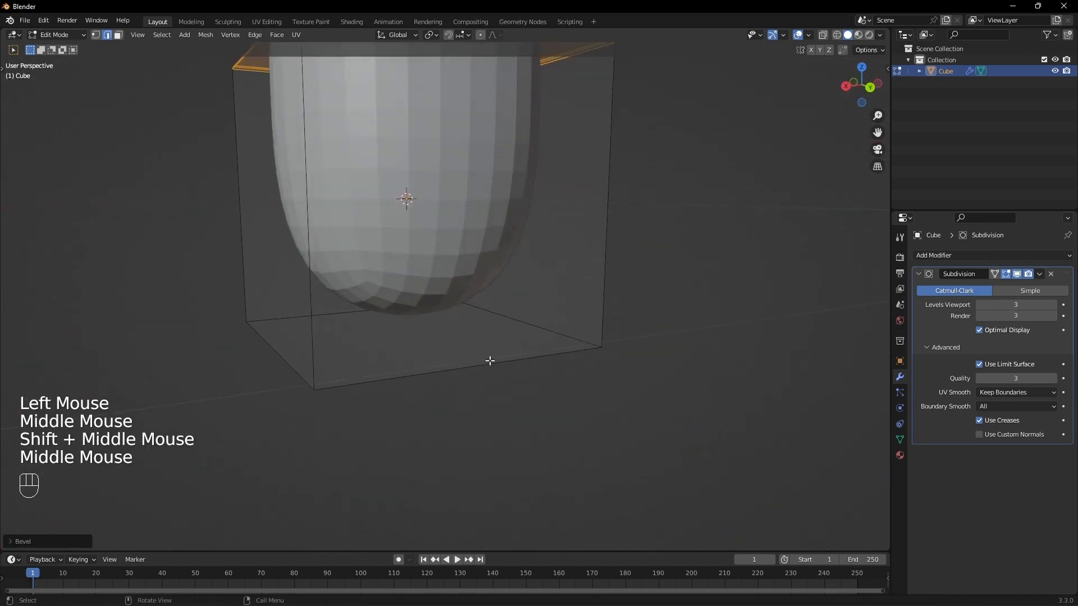
{"action": "left_click", "coordinate": [489, 361]}
{"action": "middle_click_drag", "start_coordinate": [399, 356], "coordinate": [363, 385]}
{"action": "left_click", "coordinate": [335, 375], "text": "shift"}
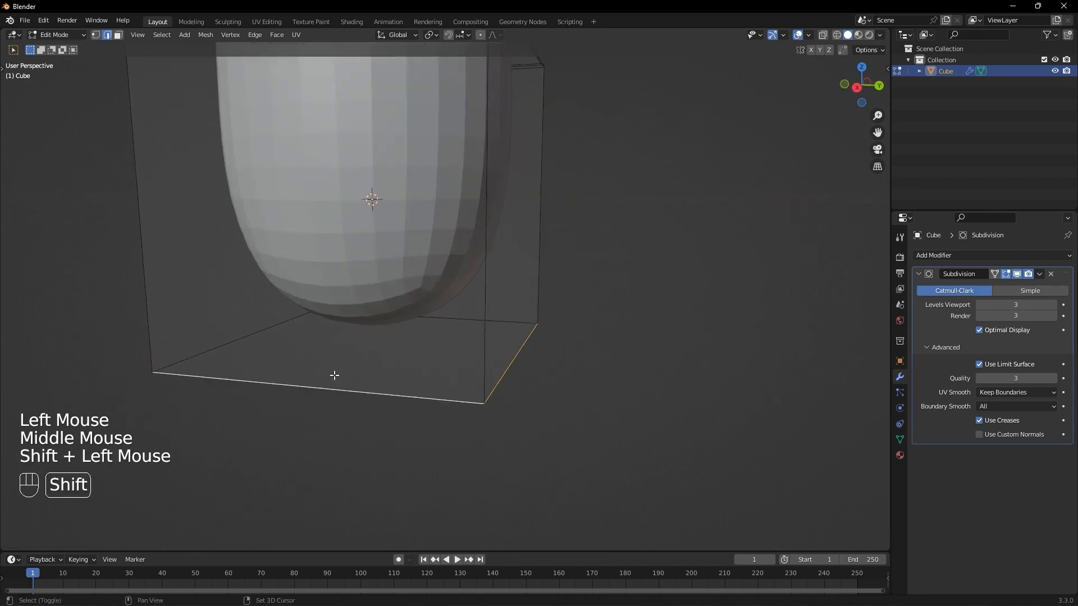
{"action": "left_click", "coordinate": [250, 337], "text": "shift"}
{"action": "left_click", "coordinate": [332, 387], "text": "shift"}
{"action": "middle_click_drag", "start_coordinate": [281, 408], "coordinate": [409, 378]}
{"action": "left_click", "coordinate": [388, 370], "text": "shift"}
{"action": "left_click", "coordinate": [409, 377], "text": "shift"}
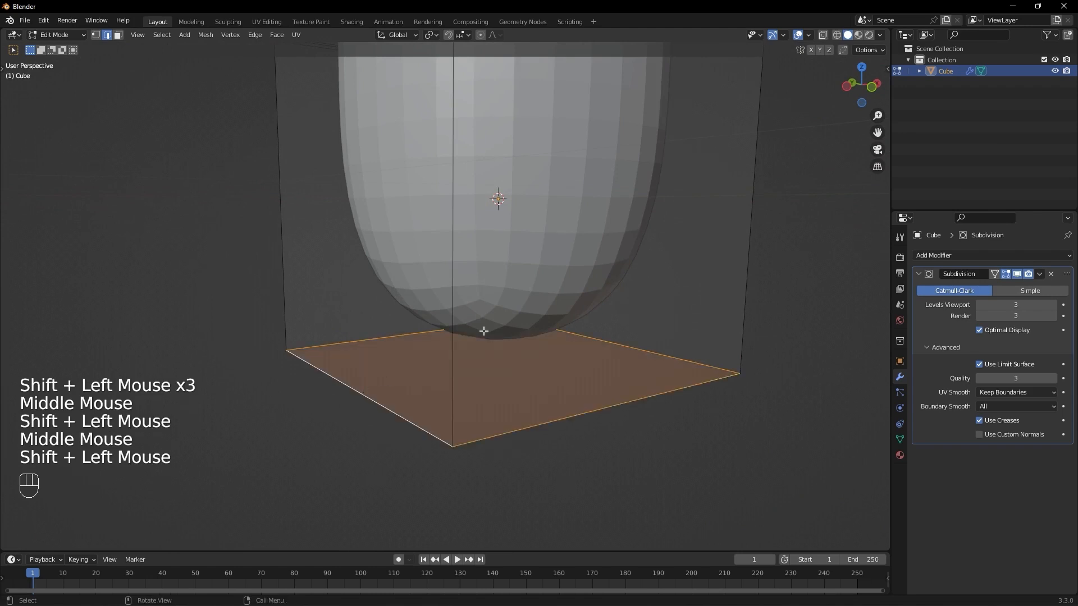
{"action": "middle_click_drag", "start_coordinate": [630, 298], "coordinate": [606, 309]}
{"action": "key", "text": "ctrl+b"}
{"action": "left_click", "coordinate": [593, 363]}
Examine how the bevelled top and bottom edges shape the subdivided surface
{"action": "scroll", "coordinate": [594, 359], "scroll_direction": "down", "scroll_amount": 3}
{"action": "scroll", "coordinate": [596, 313], "scroll_direction": "up", "scroll_amount": 1}
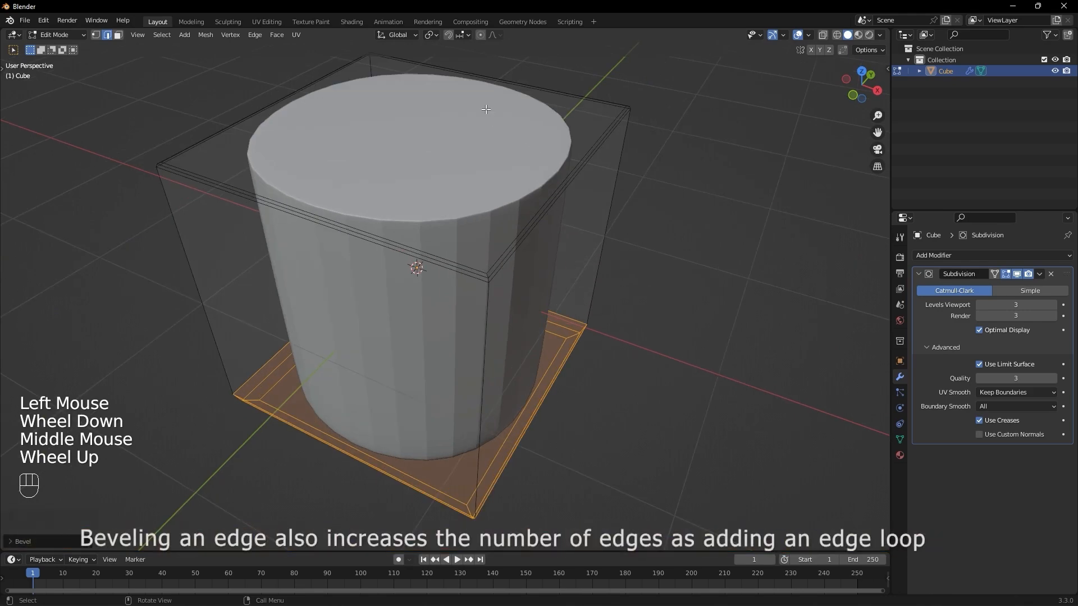
{"action": "left_click_drag", "start_coordinate": [595, 312], "coordinate": [498, 90], "text": "alt"}
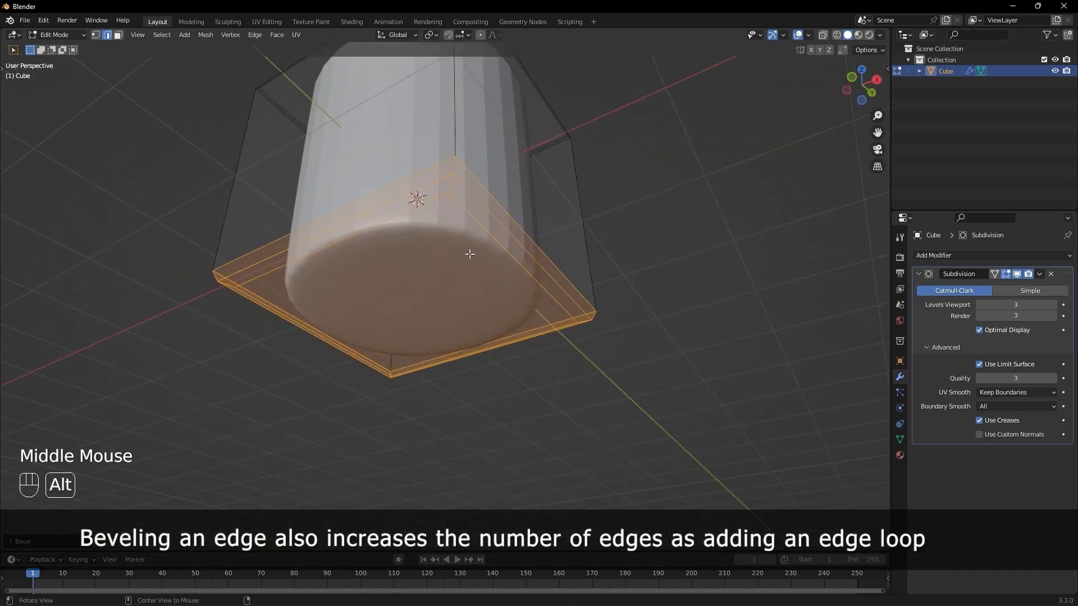
{"action": "middle_click_drag", "start_coordinate": [466, 270], "coordinate": [551, 226]}
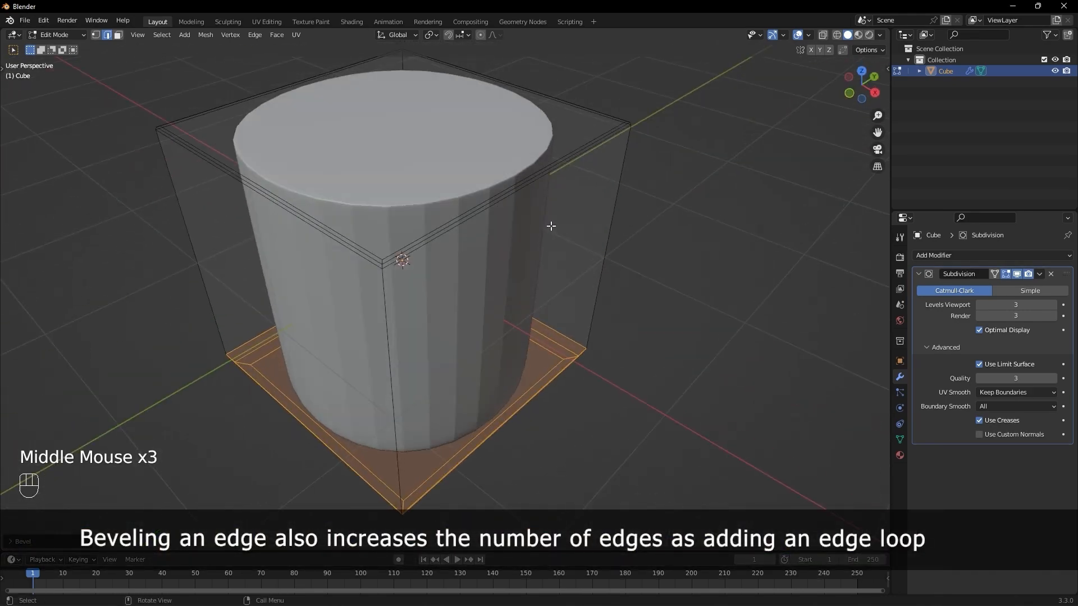
{"action": "scroll", "coordinate": [549, 223], "scroll_direction": "up", "scroll_amount": 1}
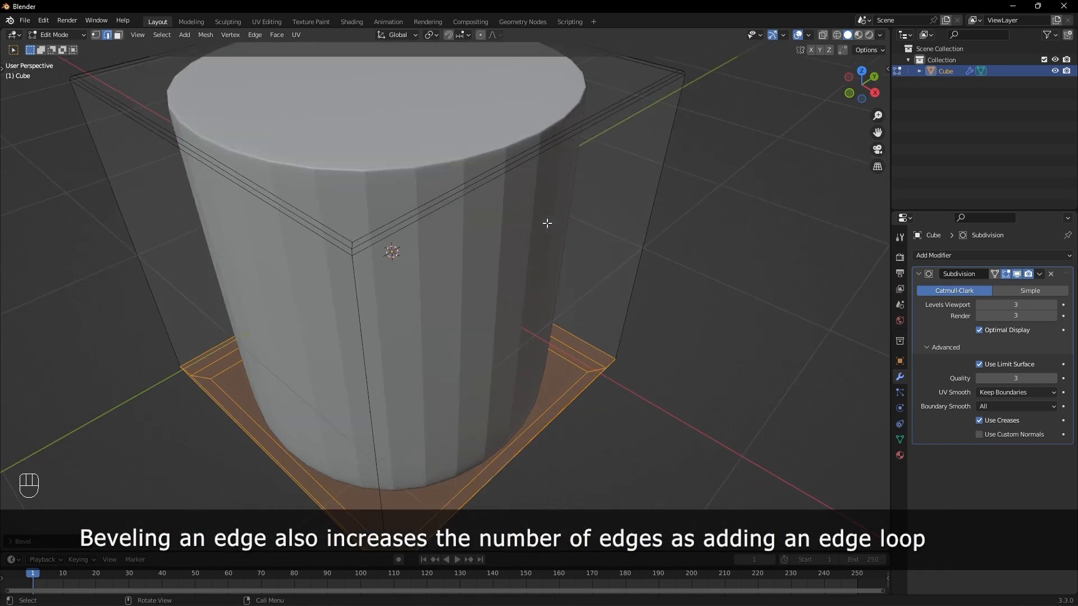
{"action": "scroll", "coordinate": [519, 252], "scroll_direction": "down", "scroll_amount": 1}
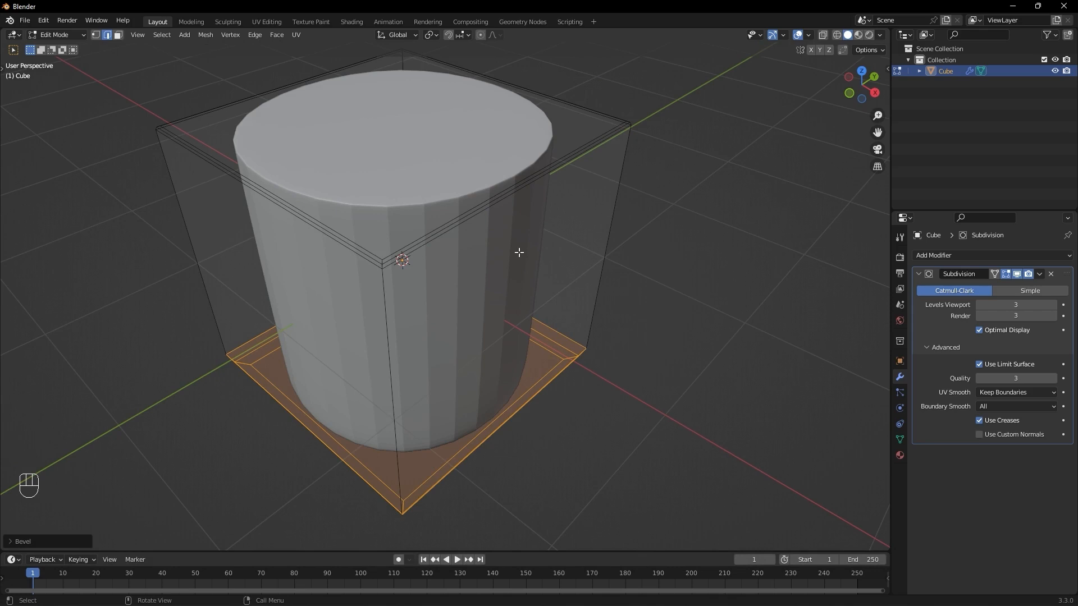
{"action": "scroll", "coordinate": [519, 253], "scroll_direction": "up", "scroll_amount": 2}
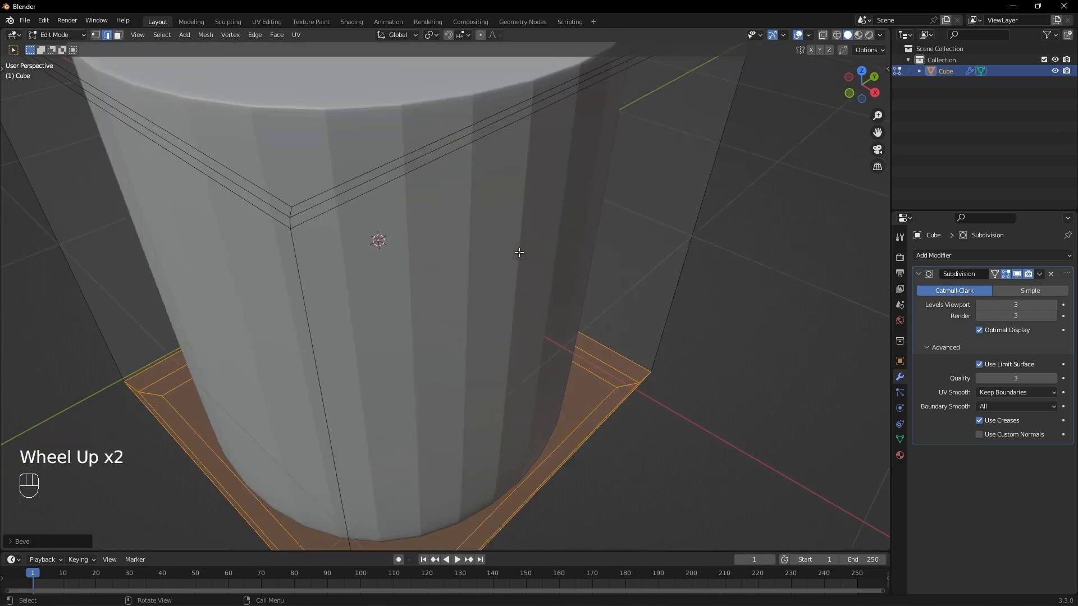
{"action": "middle_click_drag", "start_coordinate": [425, 161], "coordinate": [431, 210], "text": "shift"}
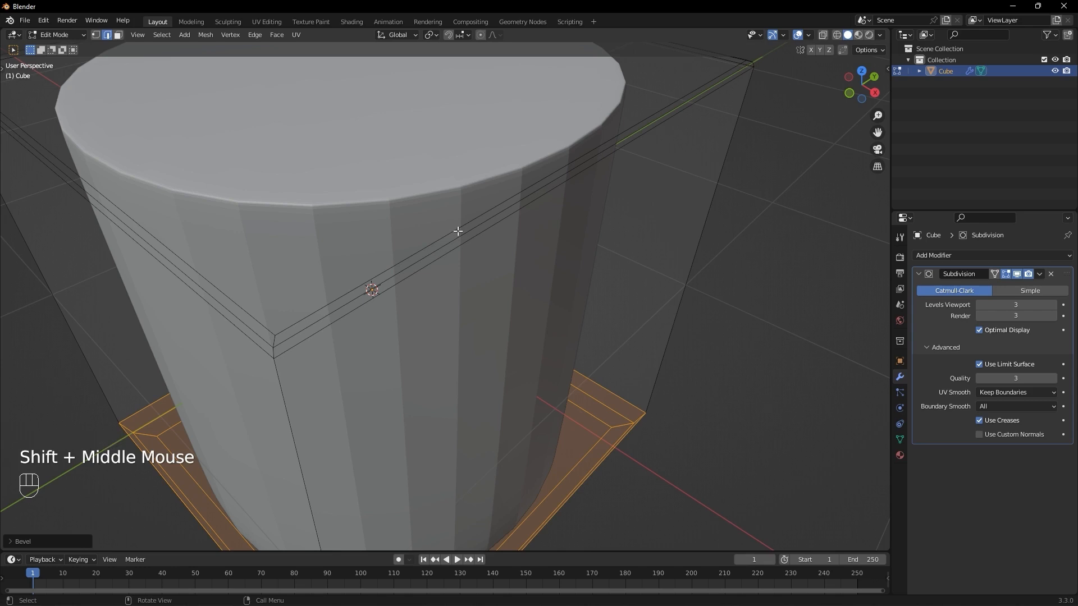
{"action": "scroll", "coordinate": [444, 184], "scroll_direction": "up", "scroll_amount": 1}
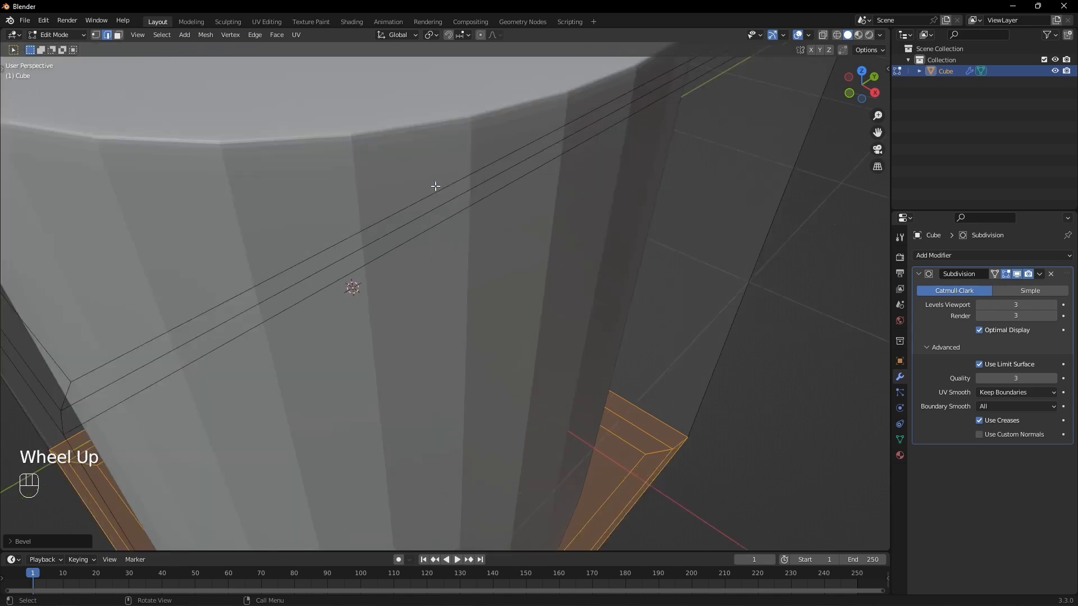
{"action": "middle_click_drag", "start_coordinate": [436, 185], "coordinate": [465, 205], "text": "shift"}
{"action": "scroll", "coordinate": [465, 205], "scroll_direction": "down", "scroll_amount": 2}
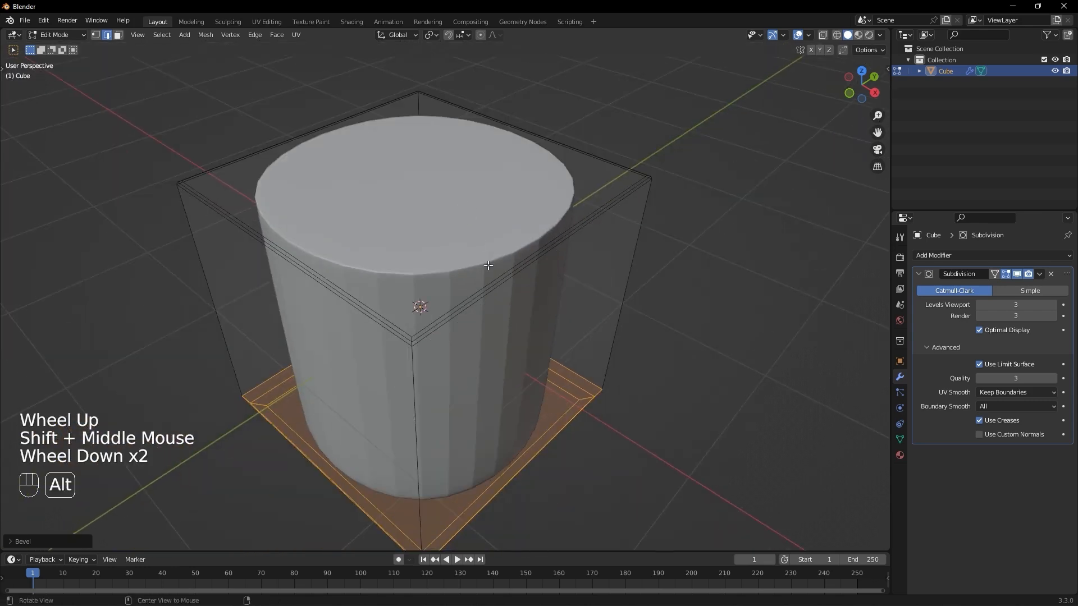
Select only the cube's four vertical corner edges and bevel them with two segments
{"action": "middle_click_drag", "start_coordinate": [477, 241], "coordinate": [457, 221]}
{"action": "left_click", "coordinate": [454, 225], "text": "shift"}
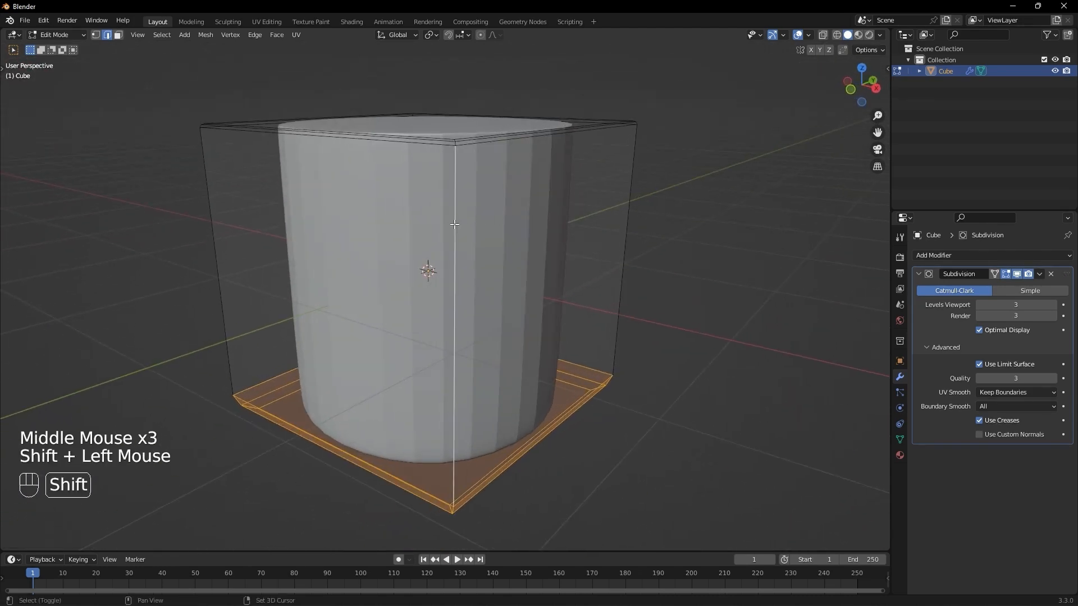
{"action": "left_click", "coordinate": [624, 213]}
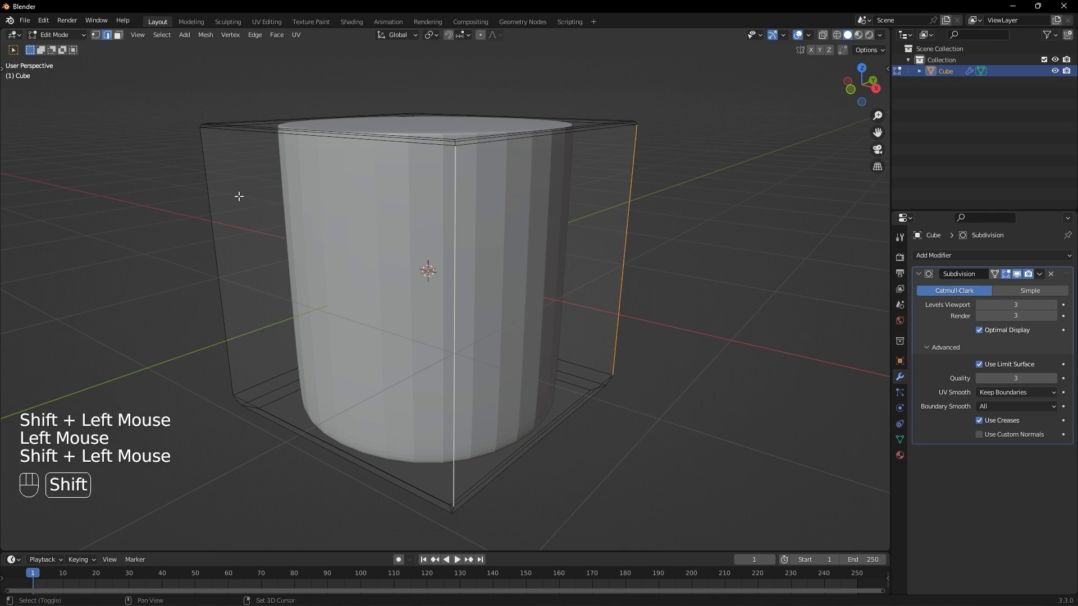
{"action": "left_click", "coordinate": [202, 206], "text": "shift"}
{"action": "middle_click_drag", "start_coordinate": [202, 206], "coordinate": [363, 202]}
{"action": "left_click", "coordinate": [362, 202], "text": "shift"}
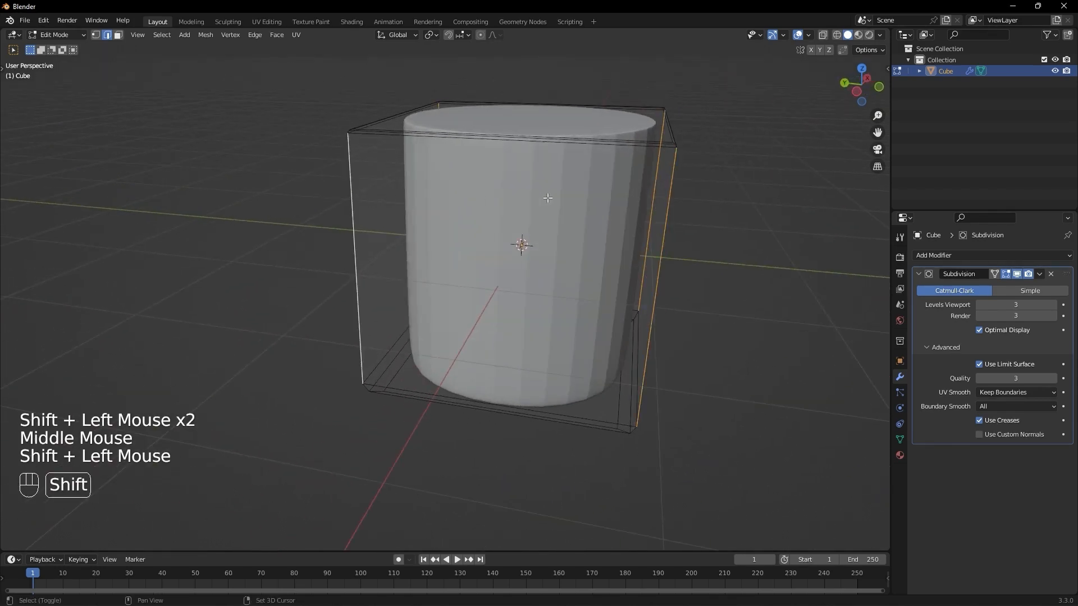
{"action": "middle_click_drag", "start_coordinate": [569, 194], "coordinate": [423, 187]}
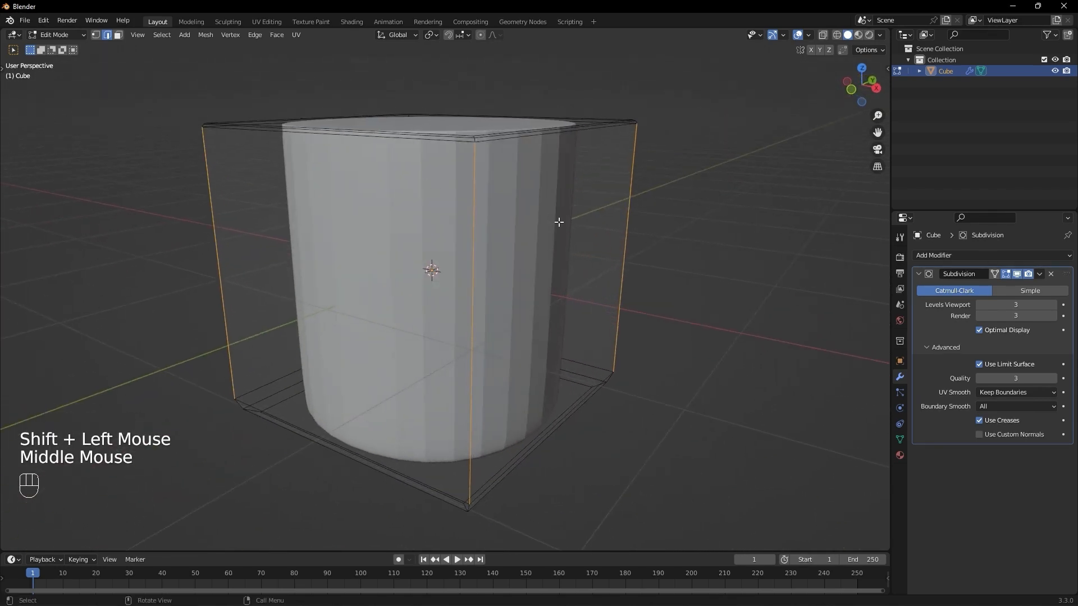
{"action": "key", "text": "b"}
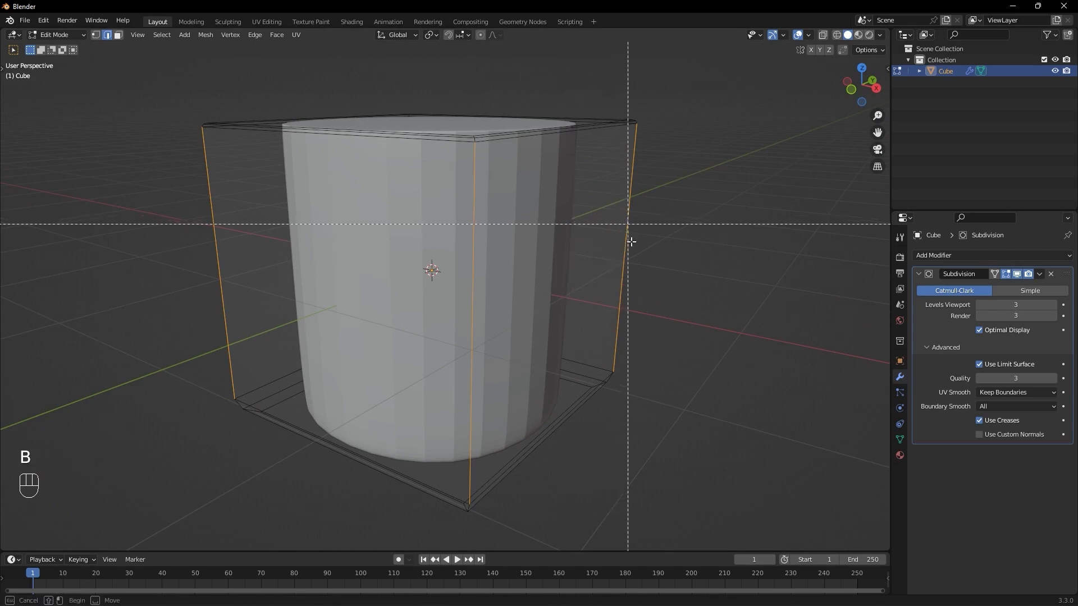
{"action": "key", "text": "ctrl+b"}
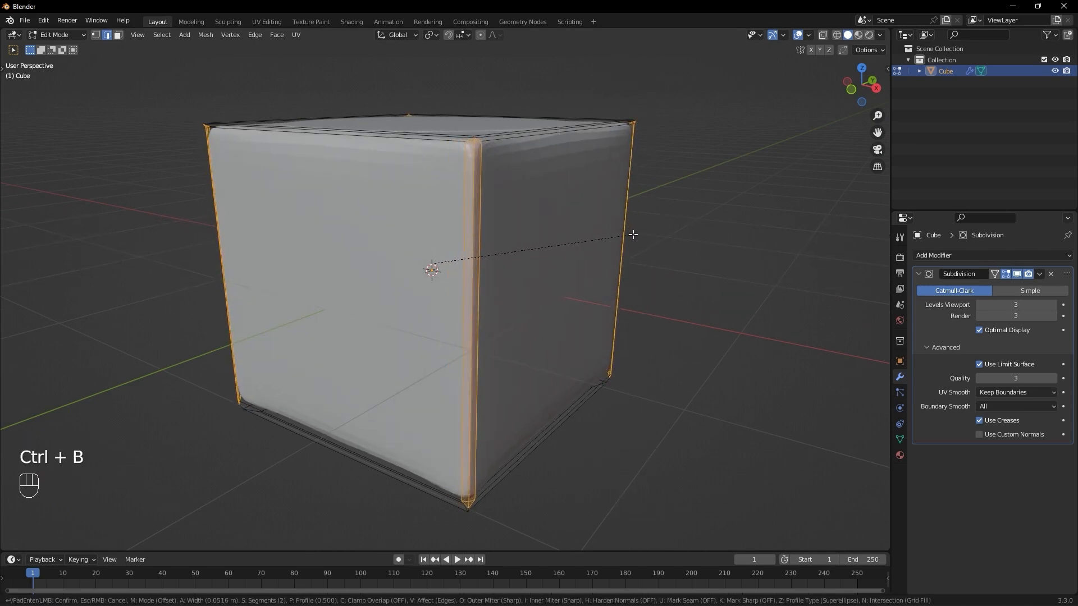
{"action": "left_click", "coordinate": [608, 191]}
Switch to Object Mode and examine the bevelled cube's top face and corners
{"action": "middle_click_drag", "start_coordinate": [608, 191], "coordinate": [372, 289]}
{"action": "key", "text": "Tab"}
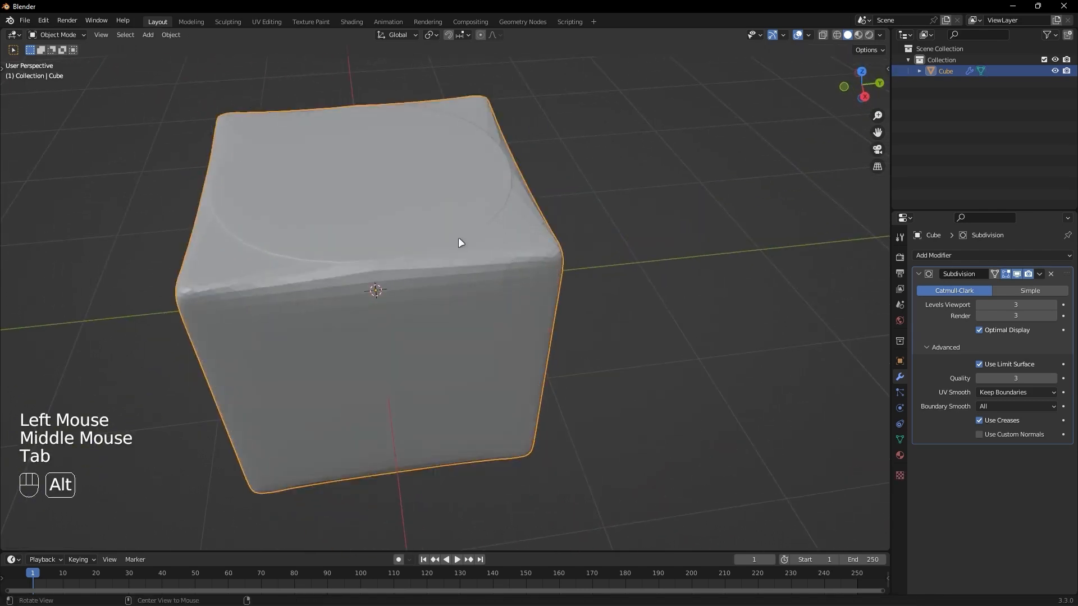
{"action": "middle_click_drag", "start_coordinate": [458, 237], "coordinate": [549, 209]}
{"action": "scroll", "coordinate": [539, 166], "scroll_direction": "up", "scroll_amount": 2}
{"action": "scroll", "coordinate": [527, 177], "scroll_direction": "down", "scroll_amount": 1}
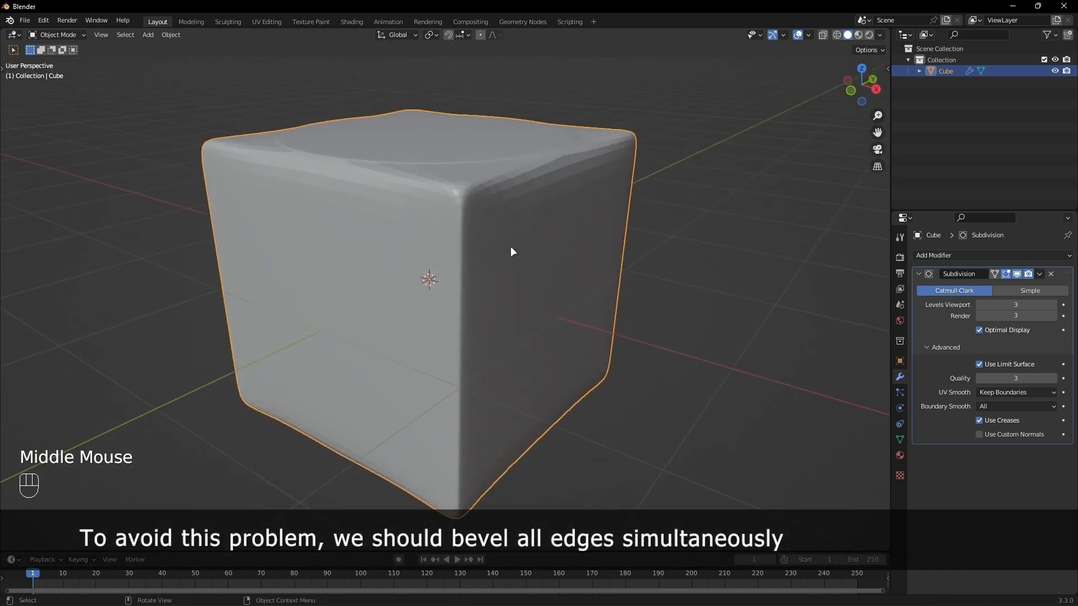
Undo the vertical, bottom and top edge bevels to restore the plain cube cage
{"action": "key", "text": "ctrl+z"}
{"action": "key", "text": "ctrl+z"}
{"action": "key", "text": "ctrl+z"}
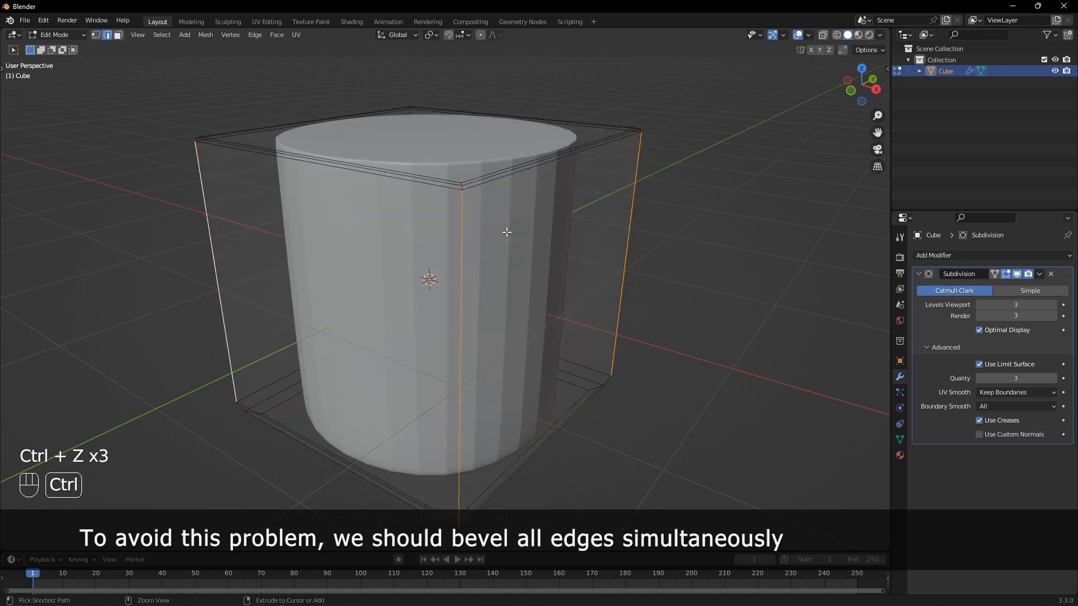
{"action": "key", "text": "ctrl+z"}
{"action": "key", "text": "ctrl+z"}
{"action": "key", "text": "ctrl+z"}
{"action": "key", "text": "ctrl+z"}
{"action": "key", "text": "ctrl+z"}
{"action": "key", "text": "ctrl+z"}
{"action": "key", "text": "ctrl+z"}
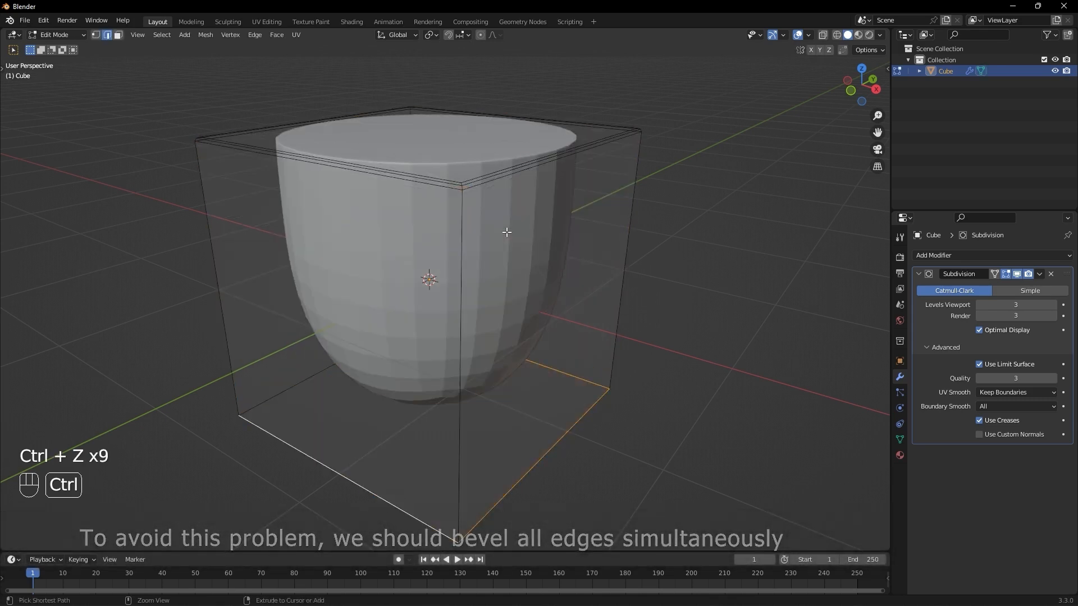
{"action": "key", "text": "ctrl+z"}
{"action": "key", "text": "ctrl+z"}
{"action": "key", "text": "ctrl+z"}
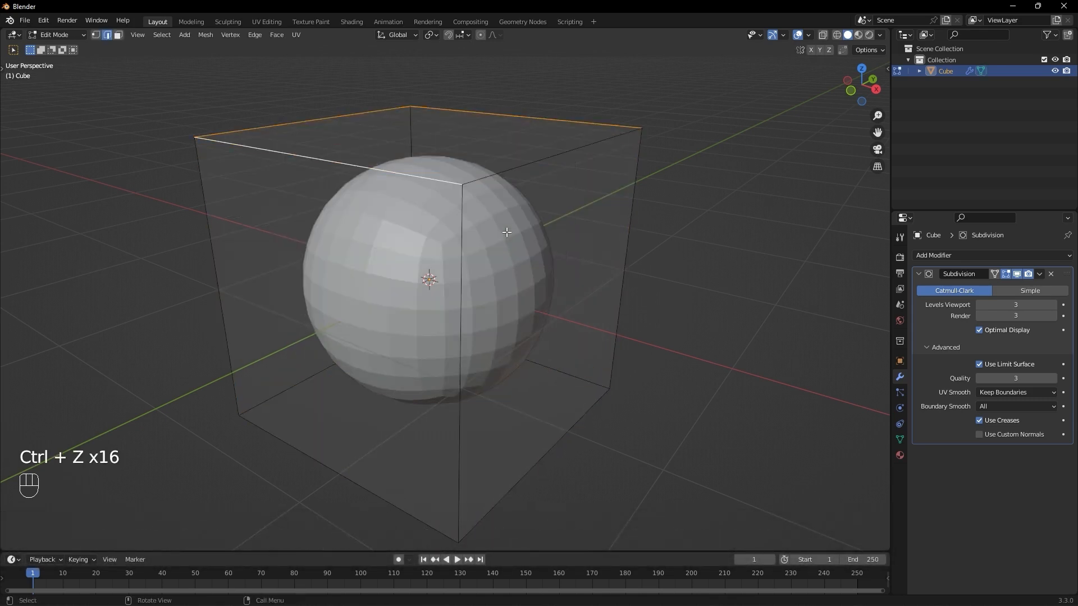
Return to Object Mode, add a Bevel modifier to the cube and move it above the Subdivision modifier
{"action": "left_click", "coordinate": [598, 271]}
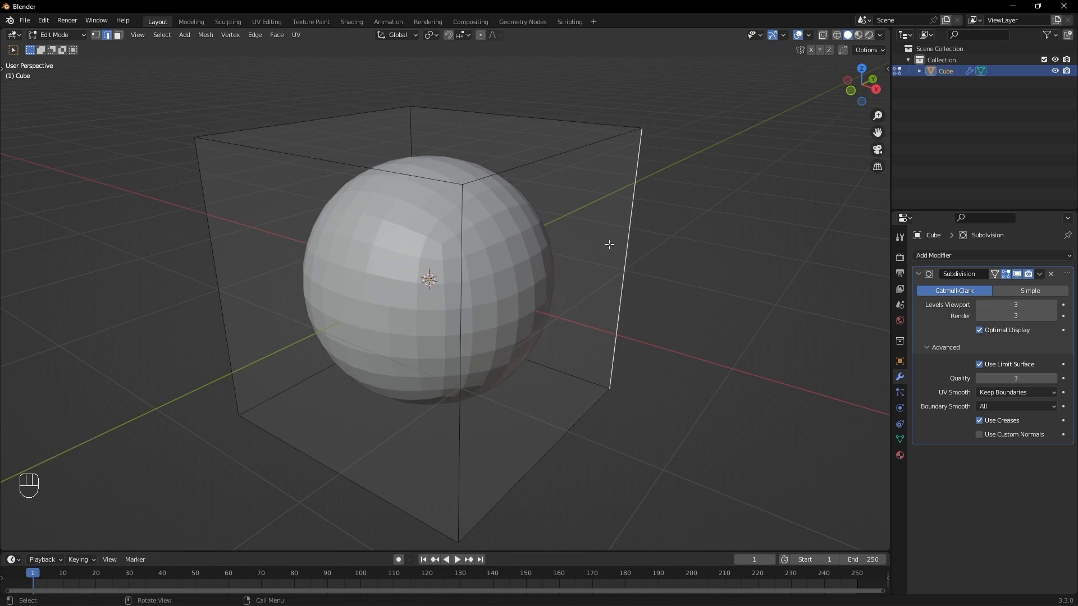
{"action": "key", "text": "Tab"}
{"action": "left_click", "coordinate": [945, 254]}
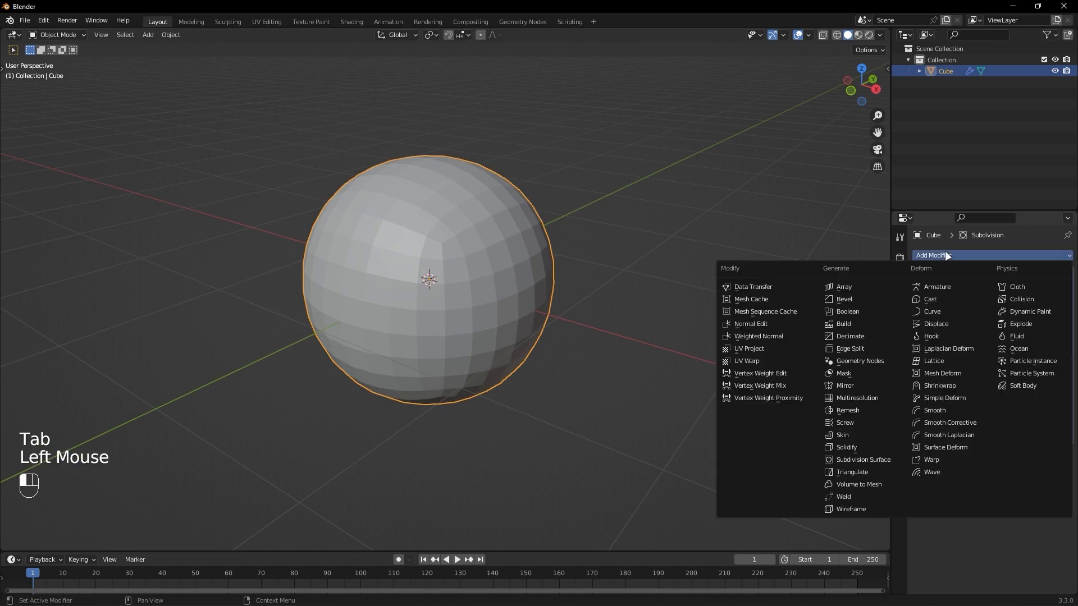
{"action": "left_click", "coordinate": [836, 301]}
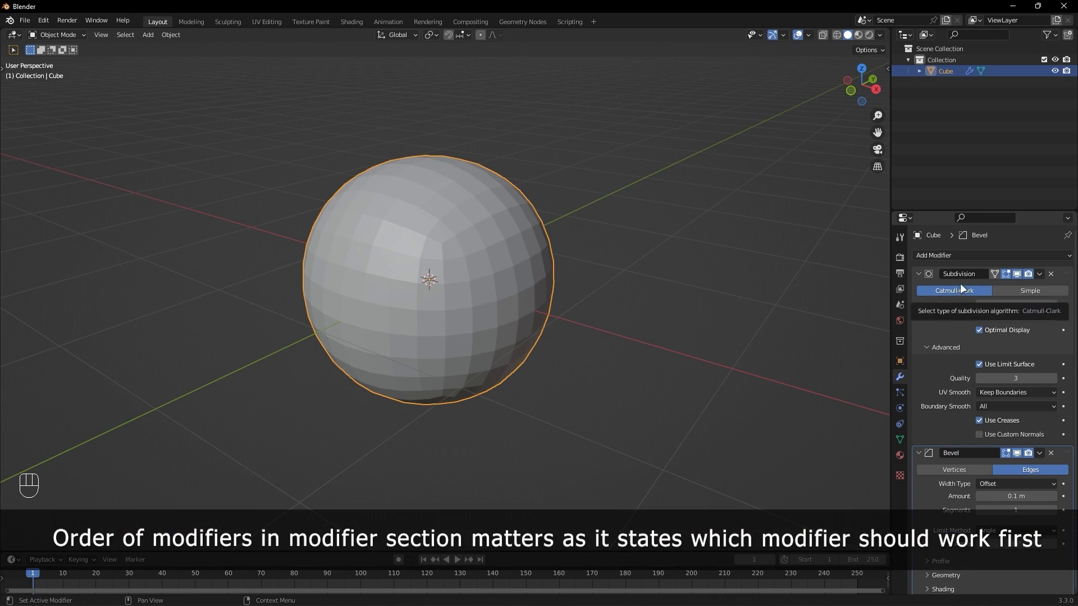
{"action": "left_click_drag", "start_coordinate": [1064, 451], "coordinate": [999, 273]}
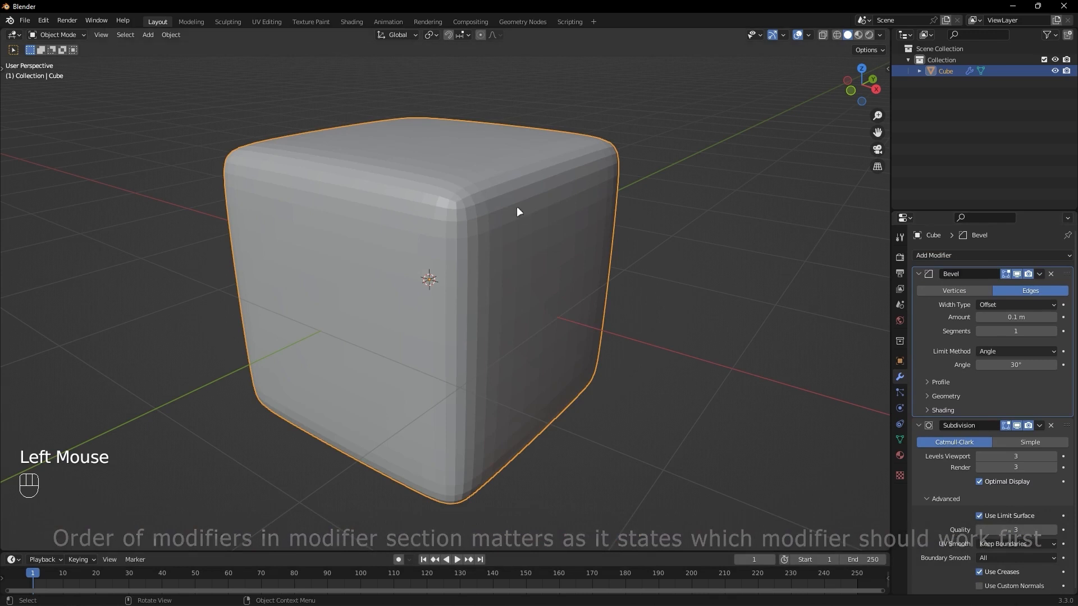
Set the Bevel modifier's segments to 2
{"action": "scroll", "coordinate": [507, 192], "scroll_direction": "up", "scroll_amount": 1}
{"action": "scroll", "coordinate": [507, 192], "scroll_direction": "down", "scroll_amount": 1}
{"action": "mouse_move", "coordinate": [508, 192]}
{"action": "middle_mouse_down", "text": "alt"}
{"action": "mouse_move", "coordinate": [563, 171]}
{"action": "mouse_move", "coordinate": [568, 142]}
{"action": "mouse_move", "coordinate": [563, 163]}
{"action": "mouse_move", "coordinate": [502, 212]}
{"action": "middle_mouse_up", "text": "alt"}
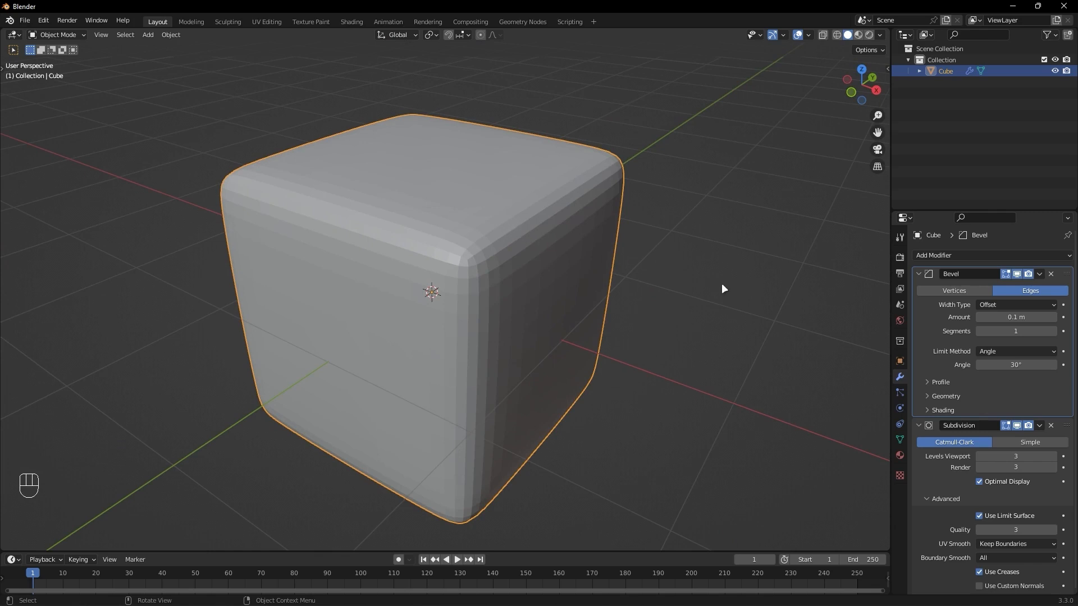
{"action": "left_click", "coordinate": [1052, 331]}
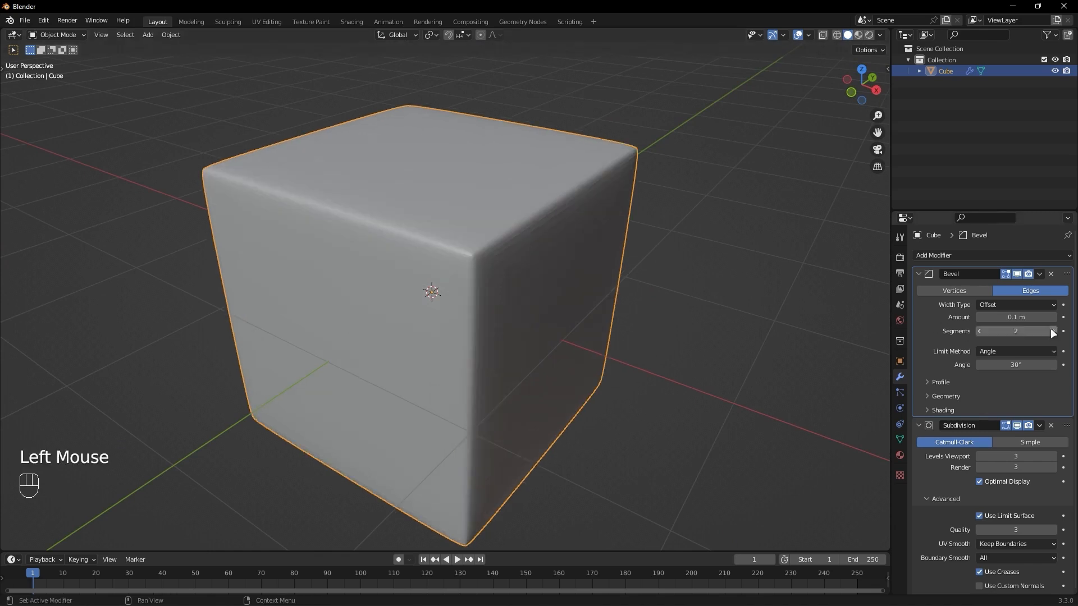
Raise the Bevel modifier's segments to 4, and lower them to 1 to compare the smoothing
{"action": "left_click", "coordinate": [1052, 331]}
{"action": "left_click", "coordinate": [1051, 331]}
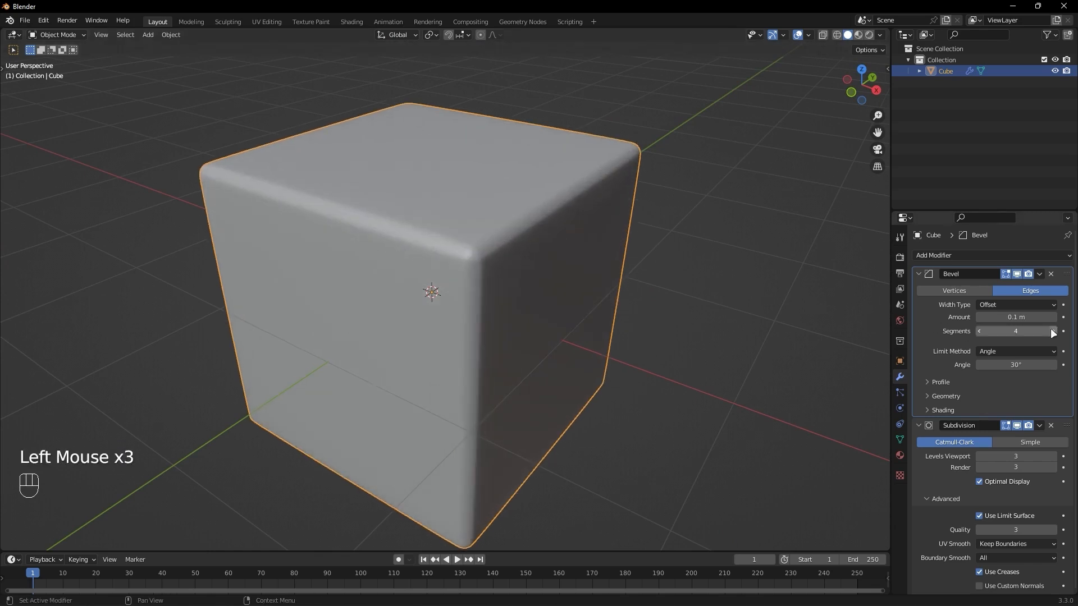
{"action": "left_click", "coordinate": [979, 330]}
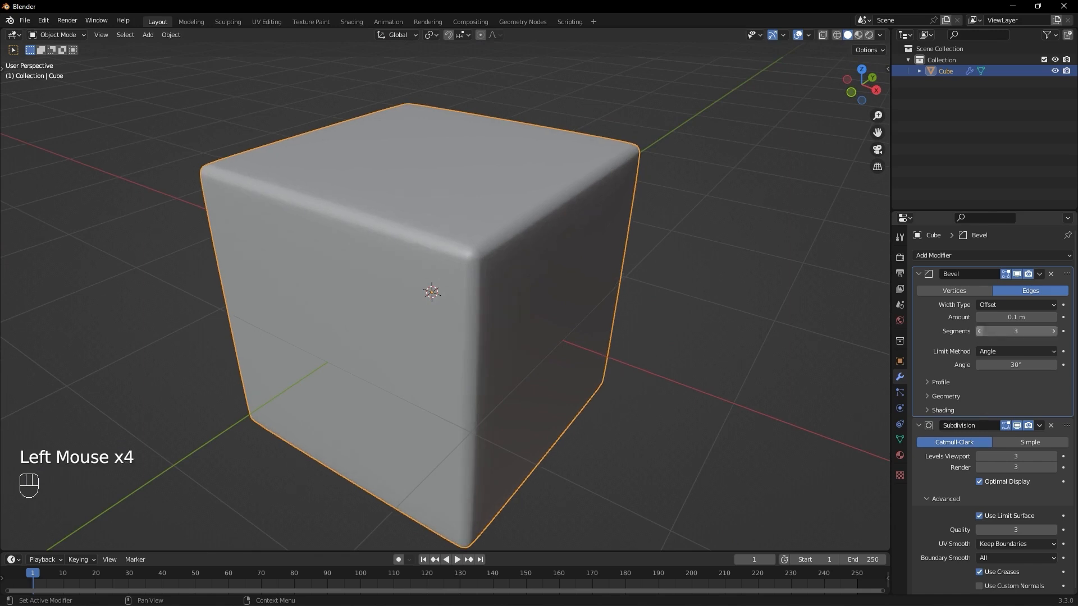
{"action": "left_click", "coordinate": [979, 331]}
{"action": "left_click", "coordinate": [979, 331]}
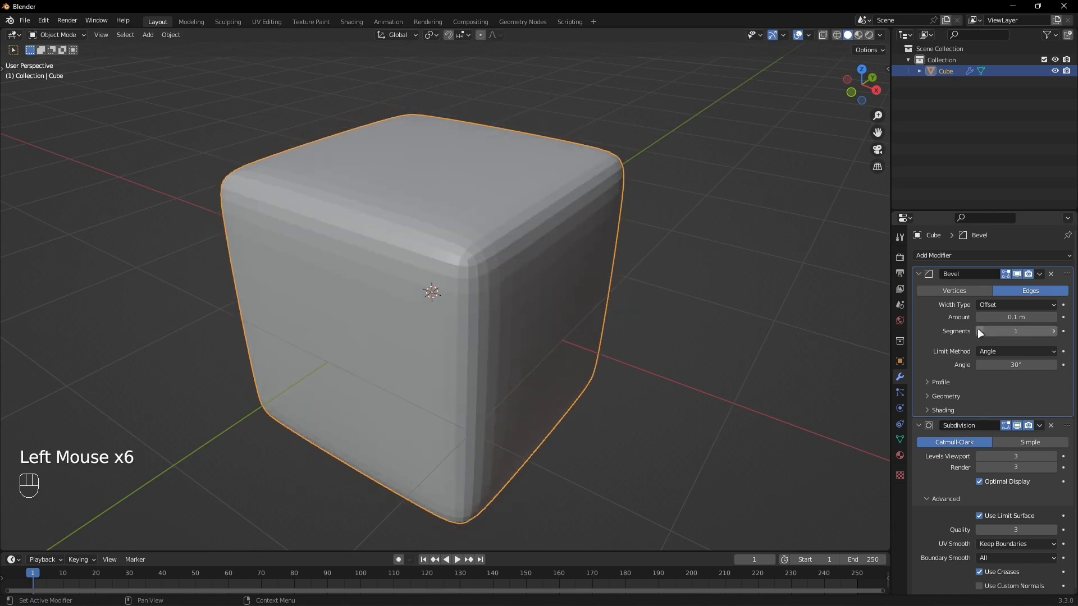
Remove the Bevel modifier from the cube and keep only the Subdivision modifier
{"action": "left_click", "coordinate": [1050, 274]}
{"action": "scroll", "coordinate": [600, 268], "scroll_direction": "down", "scroll_amount": 2}
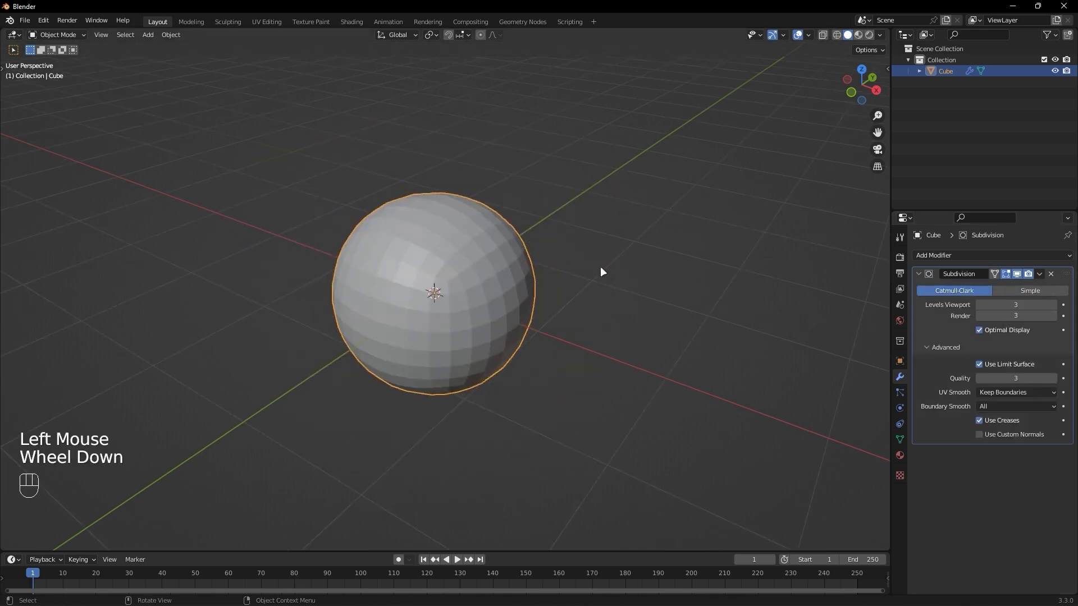
{"action": "scroll", "coordinate": [602, 272], "scroll_direction": "up", "scroll_amount": 2}
{"action": "middle_click_drag", "start_coordinate": [518, 279], "coordinate": [508, 276]}
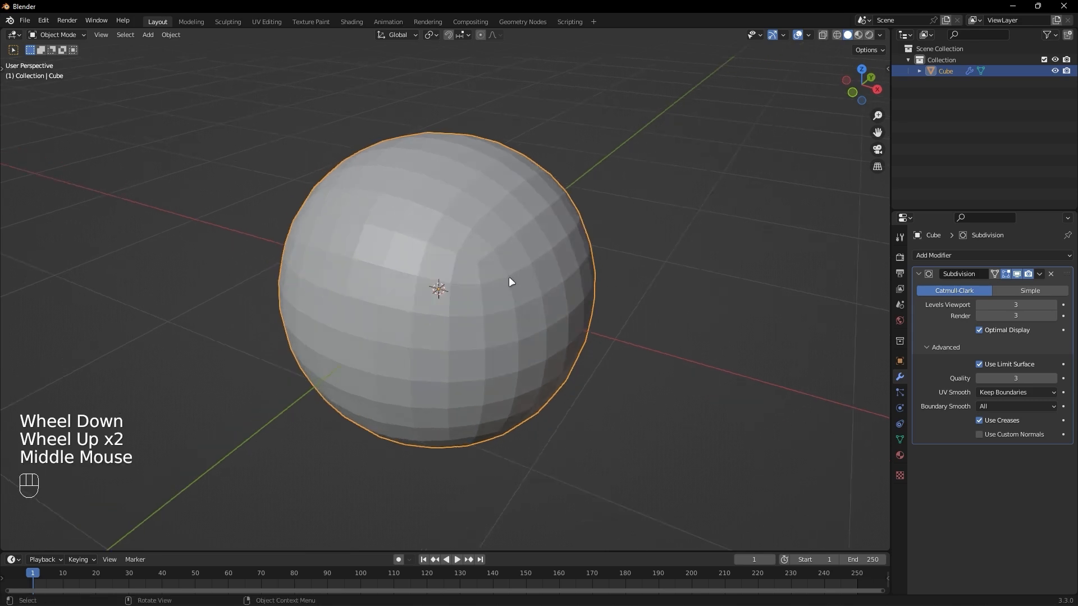
In Edit Mode, select the cube's four top edges and apply a strong Edge Crease to them
{"action": "key", "text": "Tab"}
{"action": "left_click", "coordinate": [606, 168]}
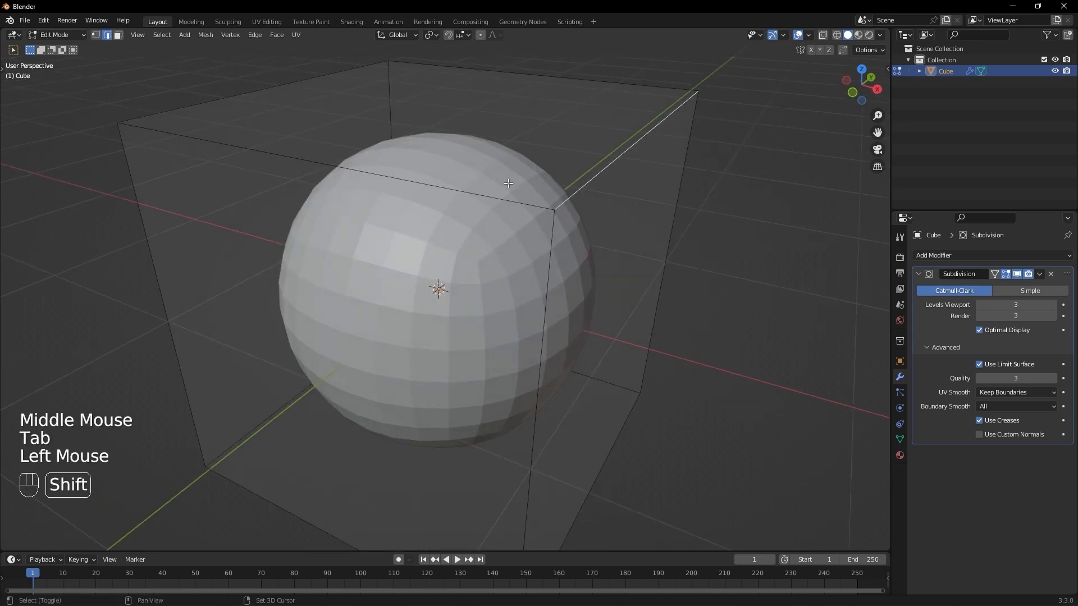
{"action": "left_click", "coordinate": [505, 199], "text": "shift"}
{"action": "left_click", "coordinate": [526, 81], "text": "shift"}
{"action": "left_click", "coordinate": [338, 72], "text": "shift"}
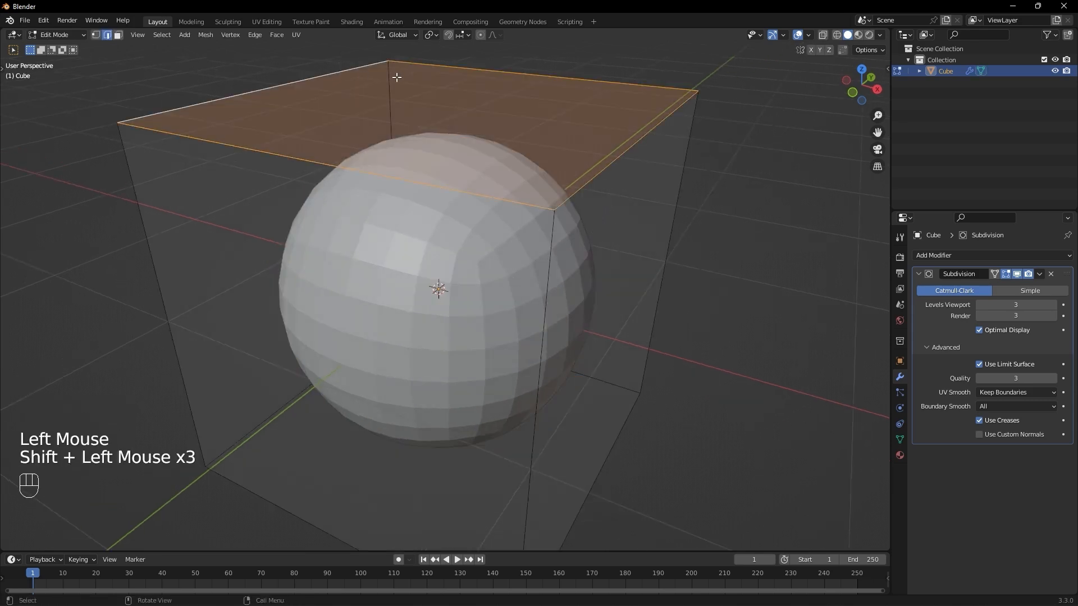
{"action": "right_click", "coordinate": [396, 75]}
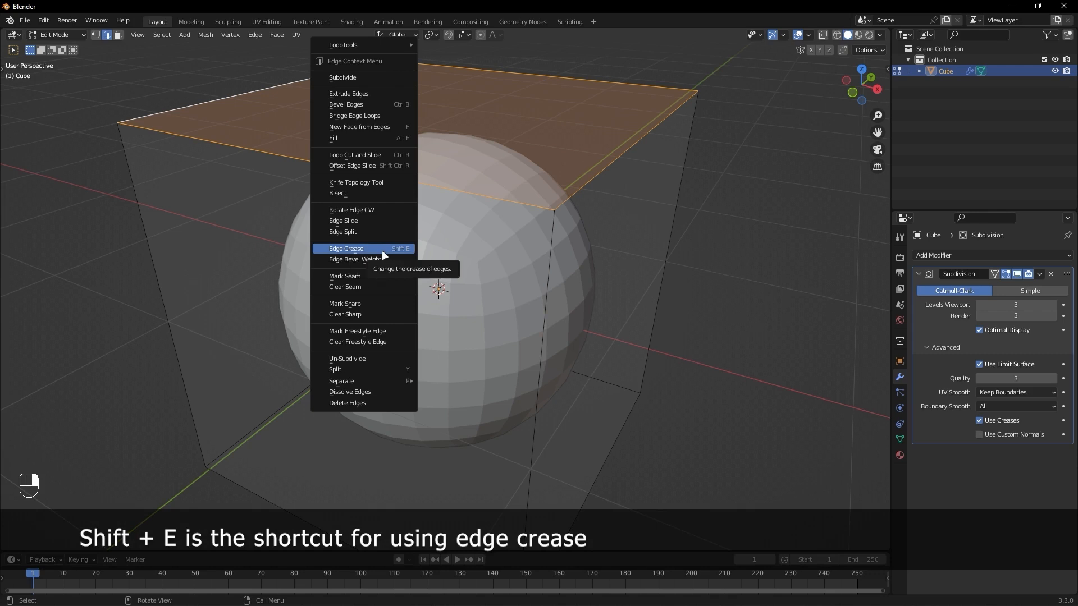
{"action": "left_click", "coordinate": [383, 251]}
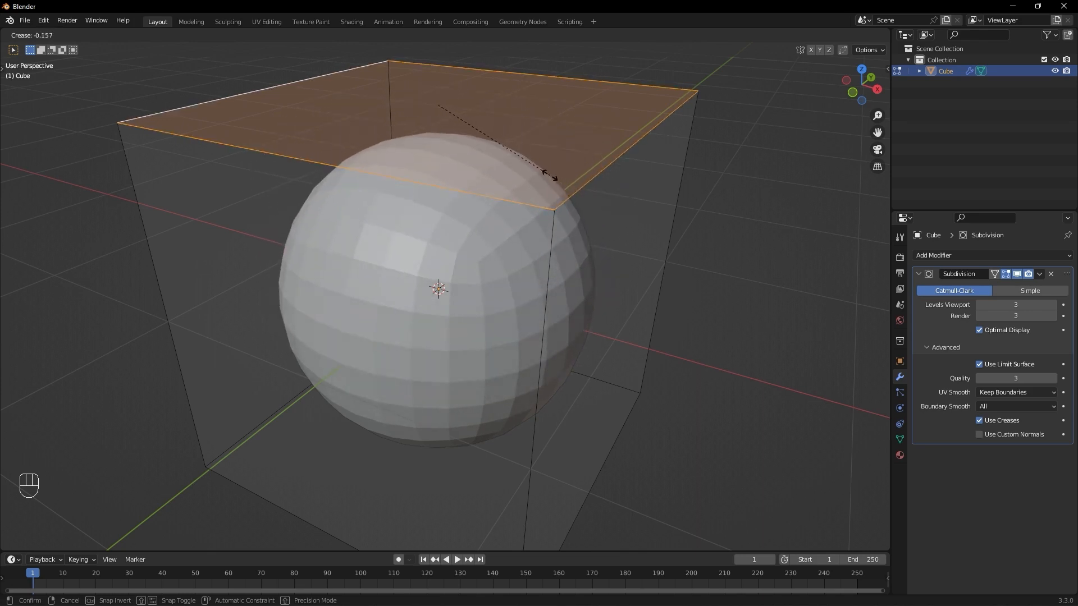
{"action": "left_click", "coordinate": [702, 222]}
Select the cube's four bottom edges and apply a strong Edge Crease to them as well
{"action": "scroll", "coordinate": [700, 231], "scroll_direction": "down", "scroll_amount": 2}
{"action": "middle_click_drag", "start_coordinate": [700, 230], "coordinate": [530, 376]}
{"action": "left_click", "coordinate": [513, 393]}
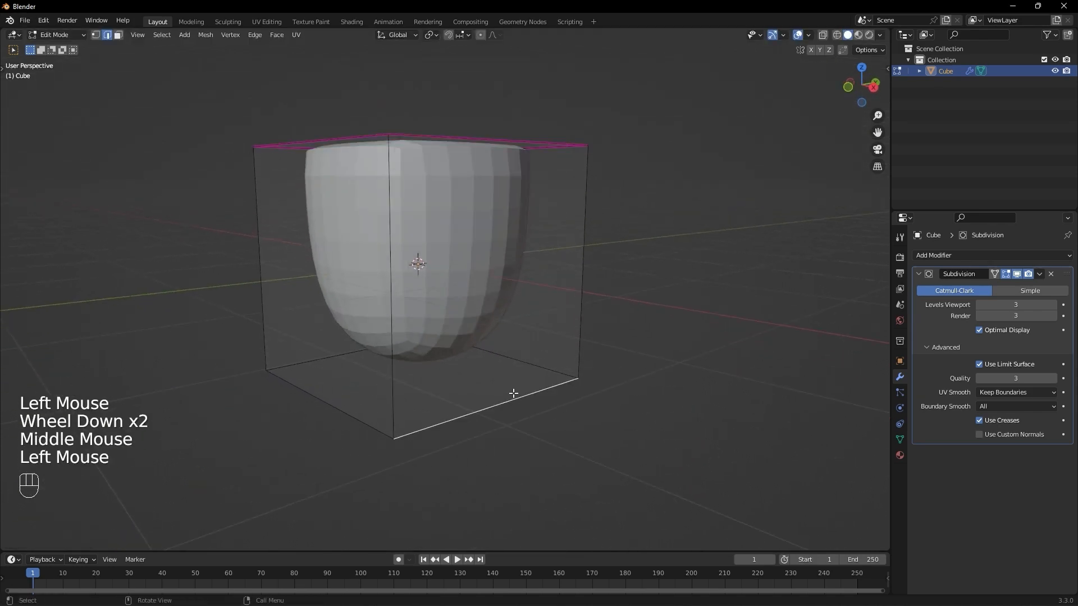
{"action": "left_click", "coordinate": [329, 366], "text": "shift"}
{"action": "middle_click_drag", "start_coordinate": [329, 366], "coordinate": [399, 356]}
{"action": "left_click", "coordinate": [378, 366], "text": "shift"}
{"action": "left_click", "coordinate": [497, 316], "text": "shift"}
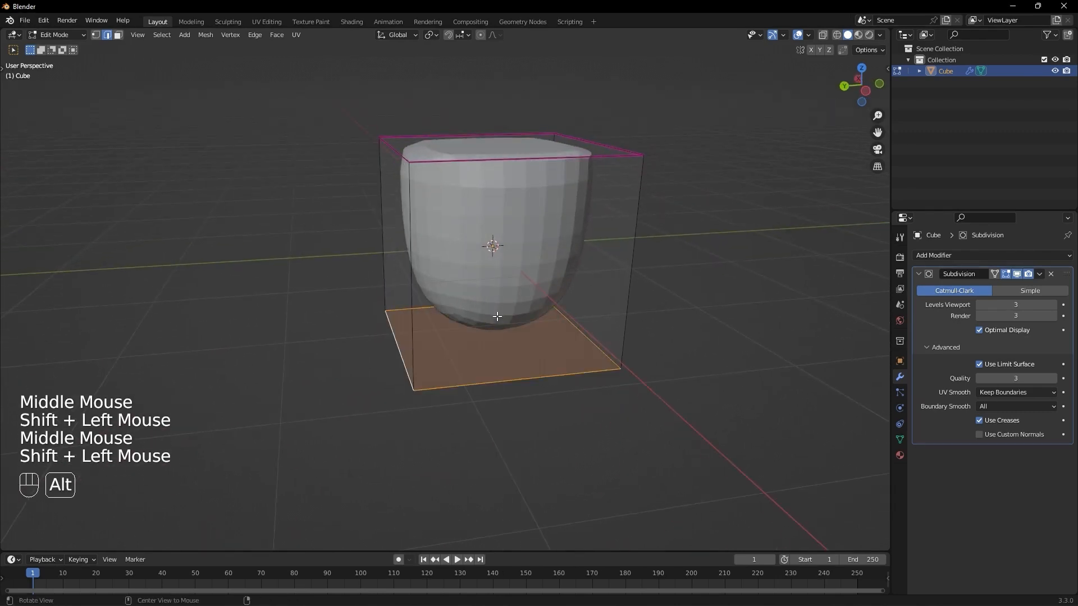
{"action": "middle_click_drag", "start_coordinate": [496, 316], "coordinate": [467, 317]}
{"action": "key", "text": "shift+e"}
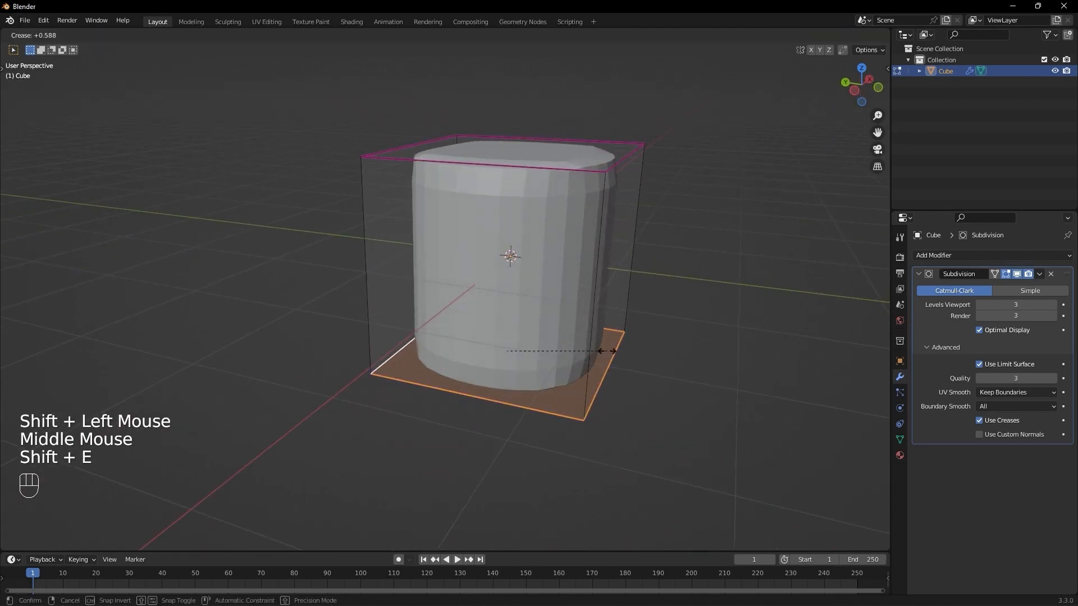
{"action": "left_click", "coordinate": [636, 350]}
Select the cube's four vertical edges and apply an Edge Crease of about 0.55 to them
{"action": "middle_click_drag", "start_coordinate": [631, 308], "coordinate": [568, 220], "text": "alt"}
{"action": "left_click", "coordinate": [509, 193]}
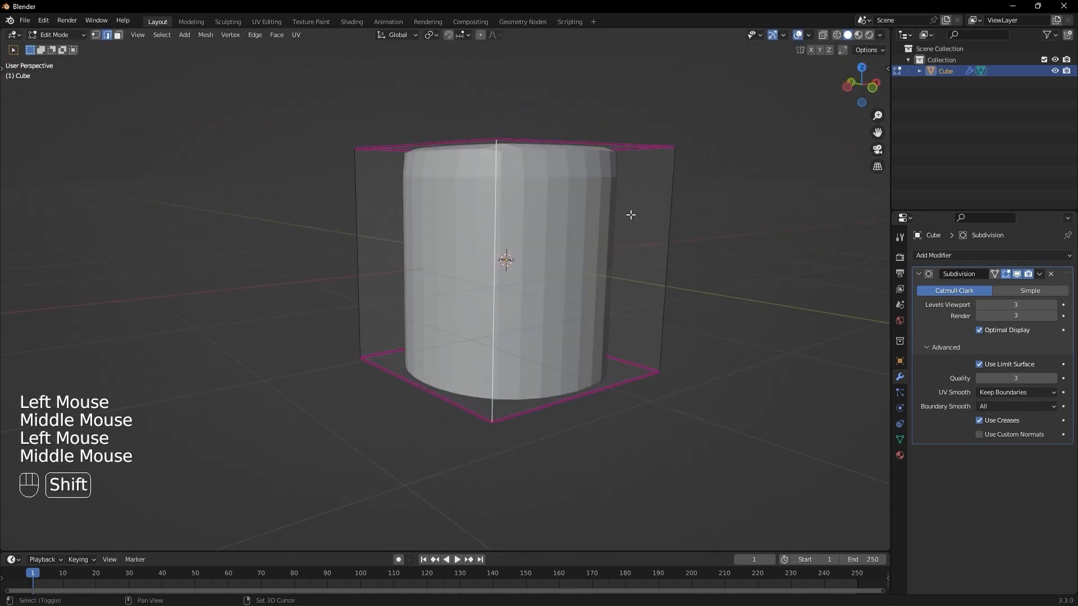
{"action": "left_click", "coordinate": [663, 219], "text": "shift"}
{"action": "middle_click_drag", "start_coordinate": [663, 218], "coordinate": [543, 230], "text": "alt"}
{"action": "left_click", "coordinate": [424, 221], "text": "shift"}
{"action": "middle_click_drag", "start_coordinate": [425, 220], "coordinate": [506, 224]}
{"action": "left_click", "coordinate": [304, 198], "text": "shift"}
{"action": "key", "text": "ctrl+b"}
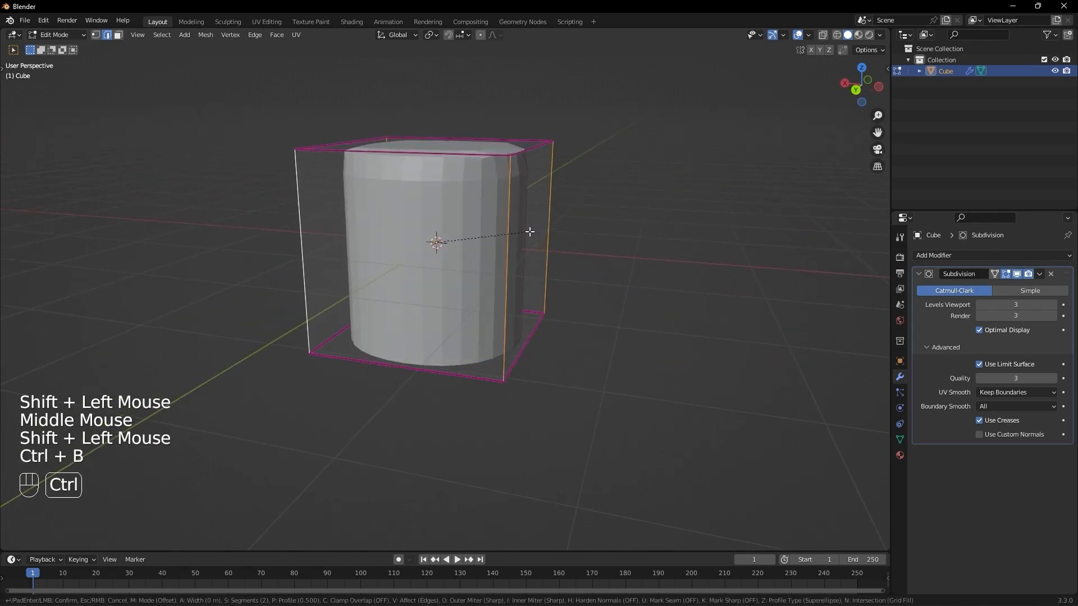
{"action": "right_click", "coordinate": [540, 233]}
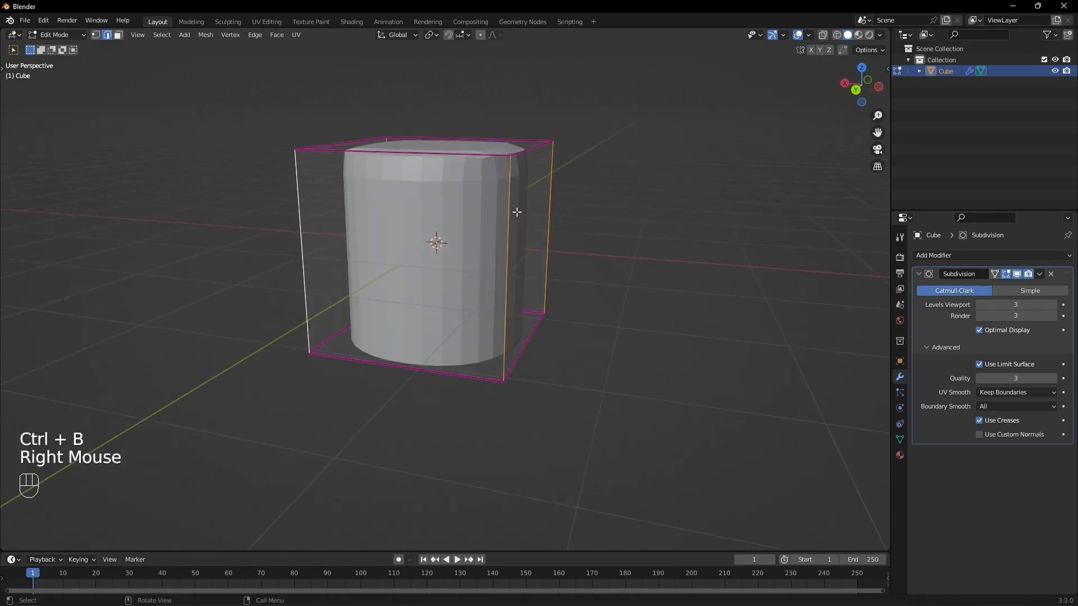
{"action": "key", "text": "shift+e"}
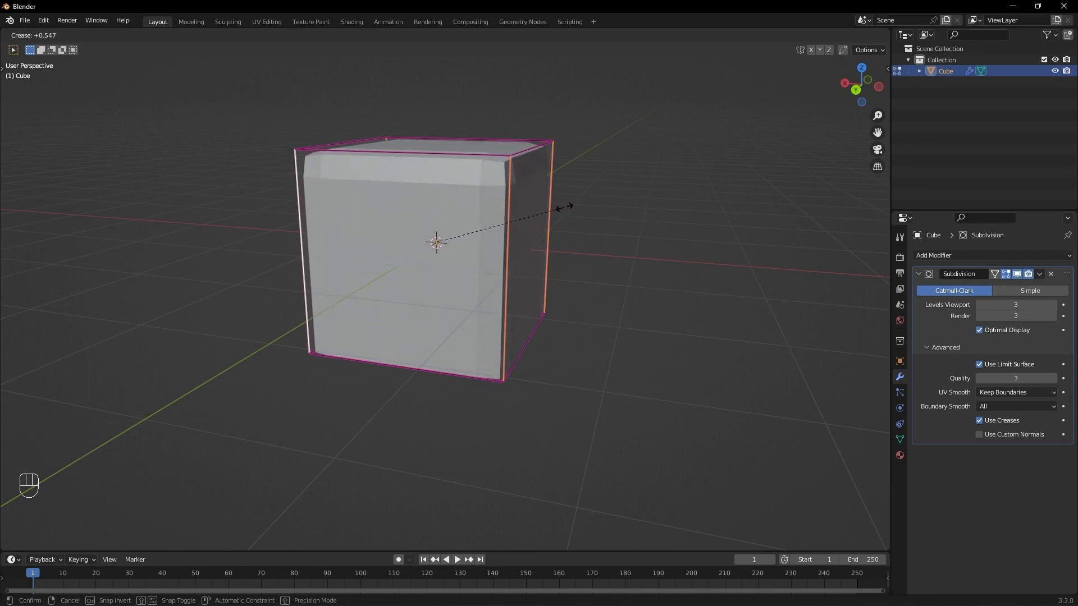
{"action": "left_click", "coordinate": [566, 208]}
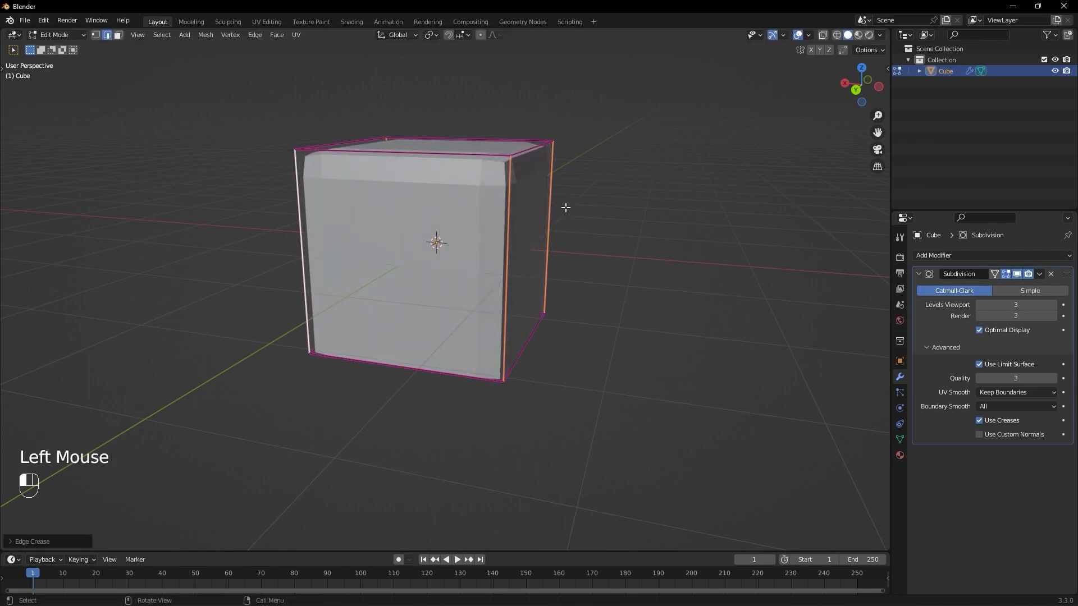
Switch to Object Mode and examine the creased cube's edges and corners from several sides
{"action": "middle_click_drag", "start_coordinate": [566, 208], "coordinate": [411, 209]}
{"action": "scroll", "coordinate": [410, 209], "scroll_direction": "up", "scroll_amount": 2}
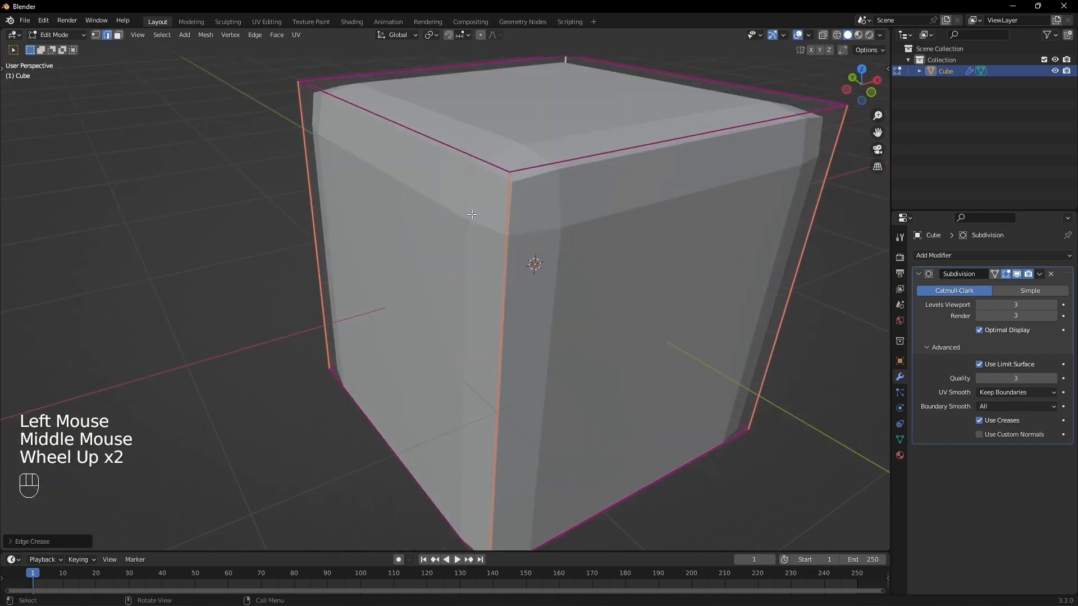
{"action": "key", "text": "Tab"}
{"action": "mouse_move", "coordinate": [486, 216]}
{"action": "middle_mouse_down", "text": "alt"}
{"action": "mouse_move", "coordinate": [505, 212]}
{"action": "mouse_move", "coordinate": [456, 206]}
{"action": "mouse_move", "coordinate": [574, 219]}
{"action": "mouse_move", "coordinate": [510, 237]}
{"action": "mouse_move", "coordinate": [566, 236]}
{"action": "mouse_move", "coordinate": [512, 250]}
{"action": "mouse_move", "coordinate": [575, 247]}
{"action": "mouse_move", "coordinate": [472, 230]}
{"action": "mouse_move", "coordinate": [486, 234]}
{"action": "middle_mouse_up", "text": "alt"}
{"action": "scroll", "coordinate": [576, 232], "scroll_direction": "up", "scroll_amount": 1}
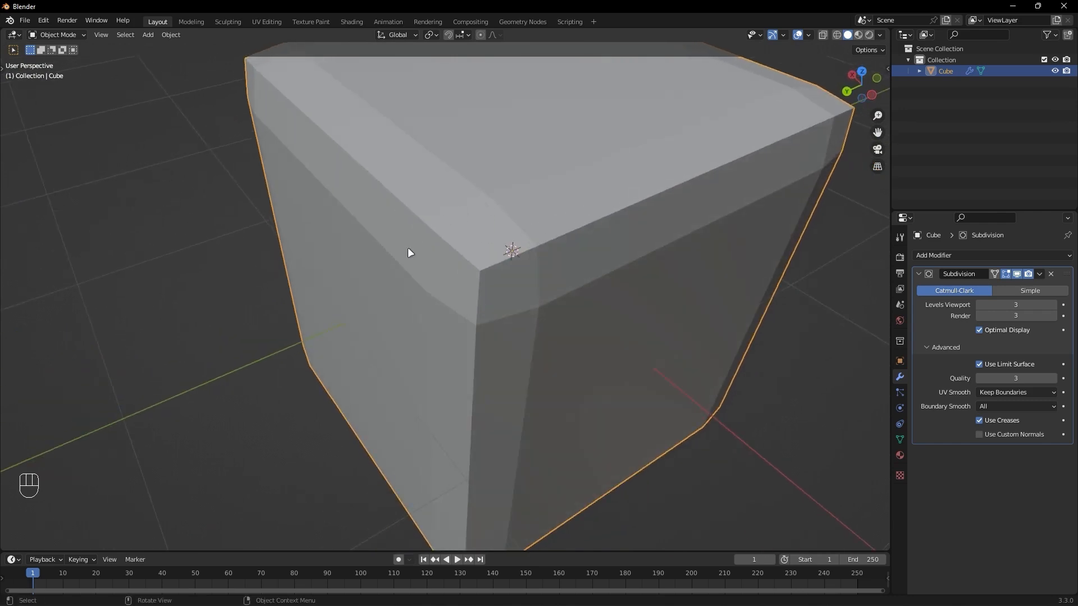
{"action": "middle_click_drag", "start_coordinate": [517, 223], "coordinate": [549, 219], "text": "alt"}
{"action": "scroll", "coordinate": [663, 214], "scroll_direction": "down", "scroll_amount": 1}
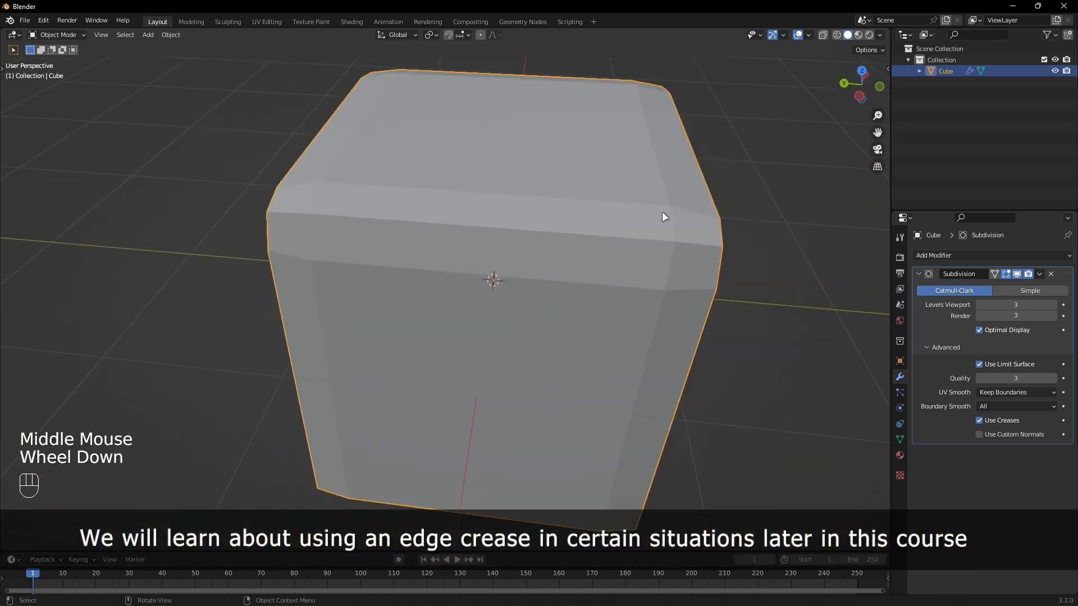
{"action": "middle_click_drag", "start_coordinate": [662, 213], "coordinate": [604, 227]}
{"action": "scroll", "coordinate": [620, 222], "scroll_direction": "down", "scroll_amount": 1}
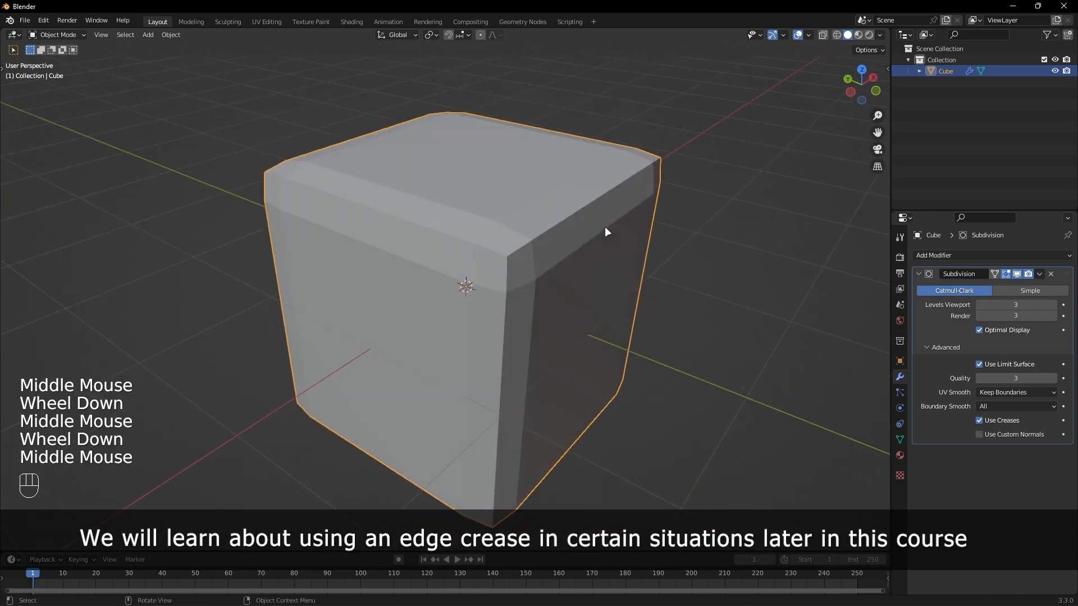
Inspect the creased edge cage in Edit Mode and return to Object Mode
{"action": "key", "text": "Tab"}
{"action": "middle_click_drag", "start_coordinate": [512, 208], "coordinate": [570, 193]}
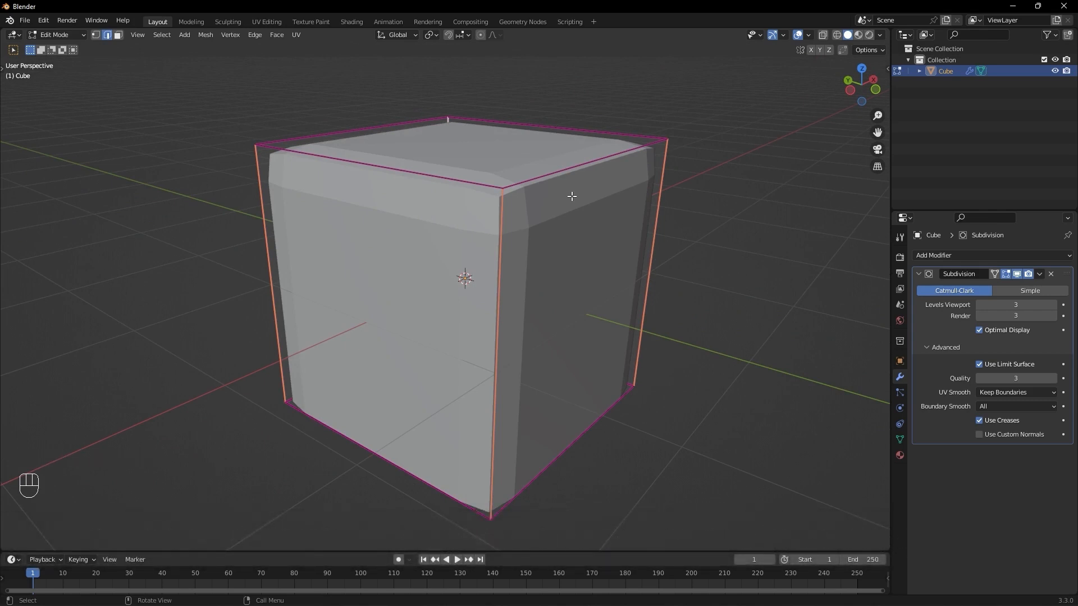
{"action": "key", "text": "Tab"}
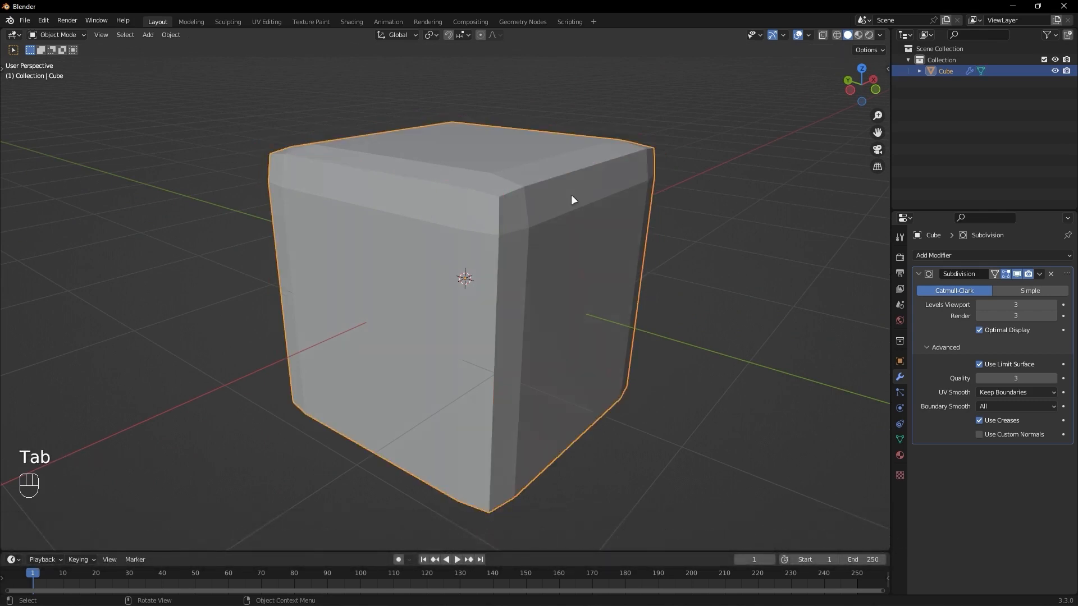